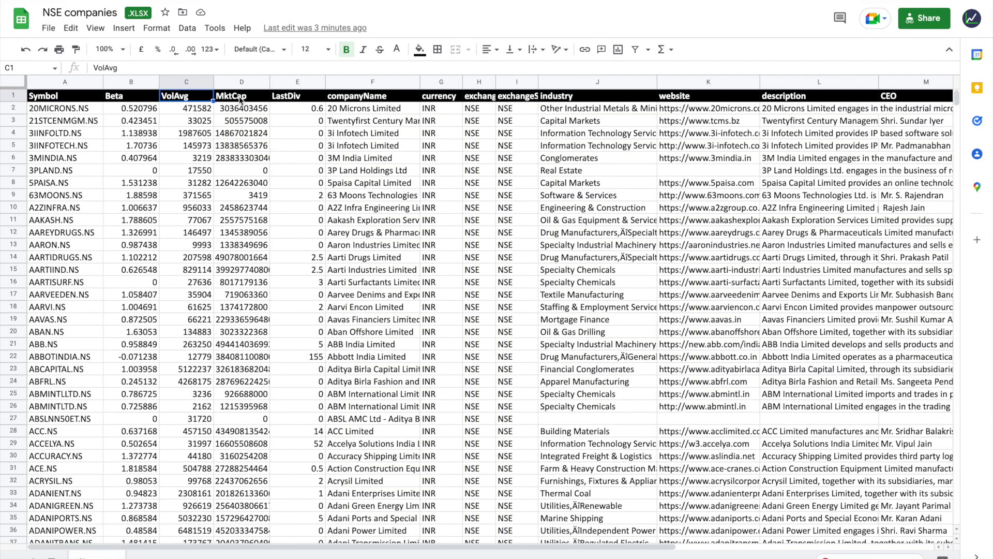
# Review the NSE column headings from MktCap across to the last column, city.
pyautogui.click(242, 99)
pyautogui.click(296, 99)
pyautogui.click(346, 101)
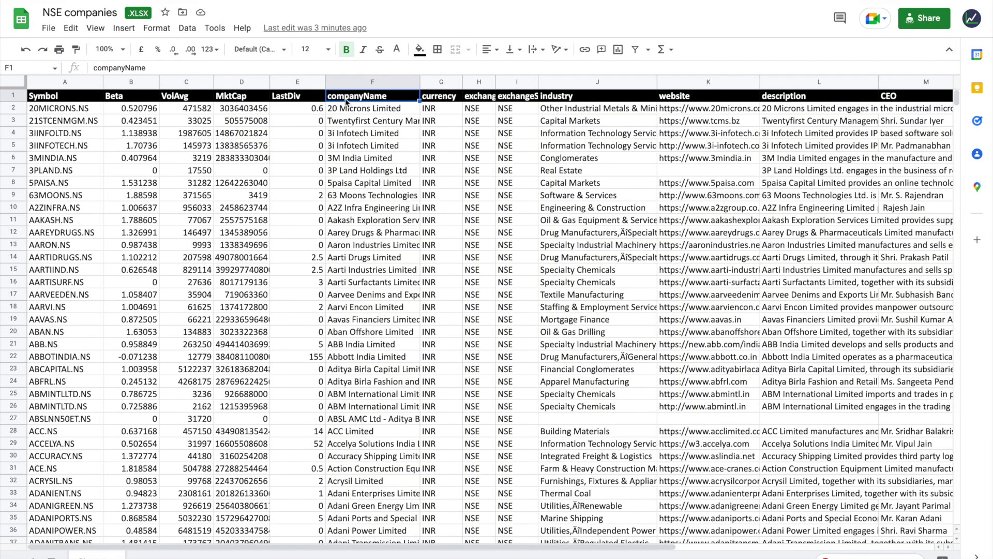
pyautogui.press('Right')
pyautogui.press('Right')
pyautogui.press('Right')
pyautogui.press('Right')
pyautogui.press('Right')
pyautogui.press('Right')
pyautogui.press('Right')
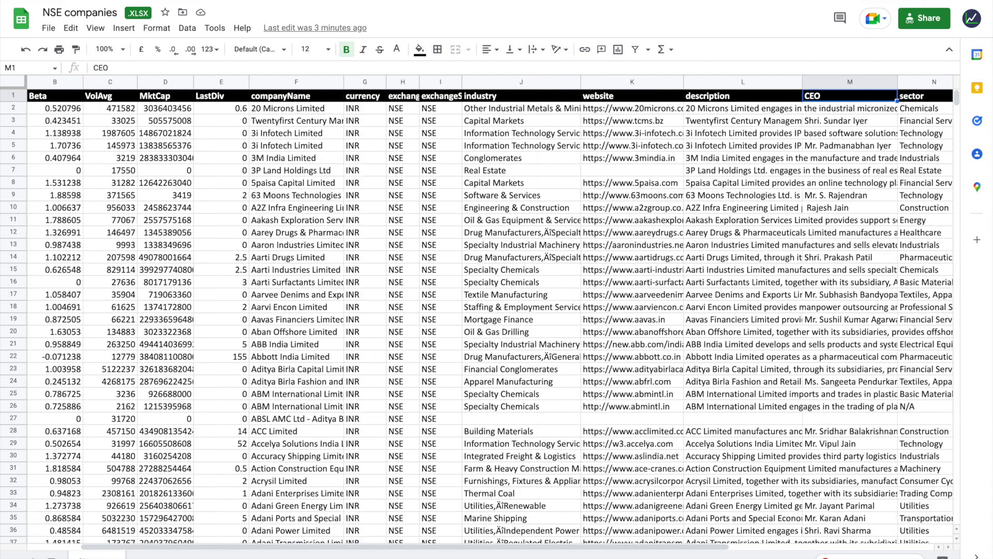
pyautogui.press('Right')
pyautogui.press('Right')
pyautogui.press('Right')
pyautogui.press('Right')
pyautogui.press('Right')
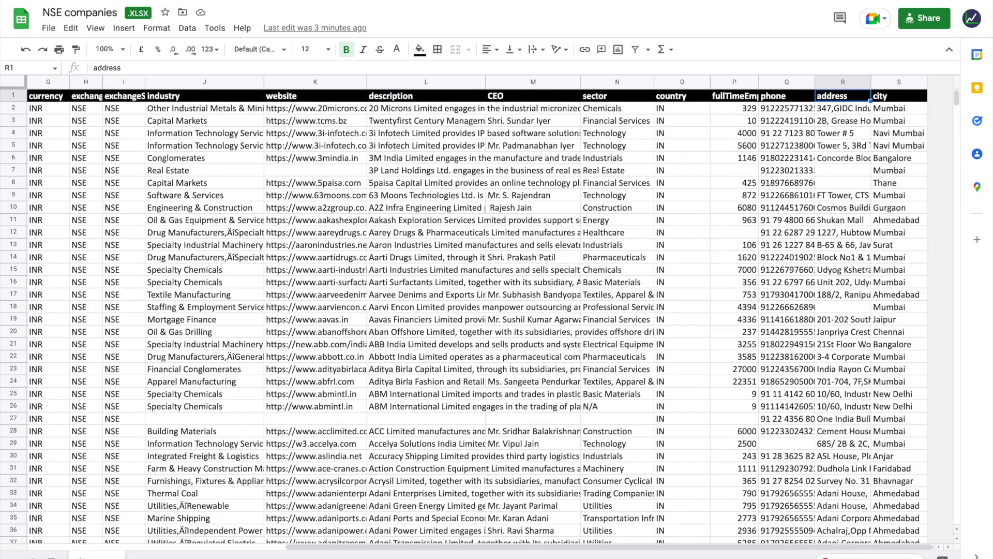
pyautogui.press('Right')
# Select every ticker symbol in column A, from A2 down to A1832.
pyautogui.press('Left')
pyautogui.press('Left')
pyautogui.press('Left')
pyautogui.press('Left')
pyautogui.press('Left')
pyautogui.press('Left')
pyautogui.press('Left')
pyautogui.press('Left')
pyautogui.press('Left')
pyautogui.press('Left')
pyautogui.press('Left')
pyautogui.press('Left')
pyautogui.press('Left')
pyautogui.press('Left')
pyautogui.press('Left')
pyautogui.press('Left')
pyautogui.press('Left')
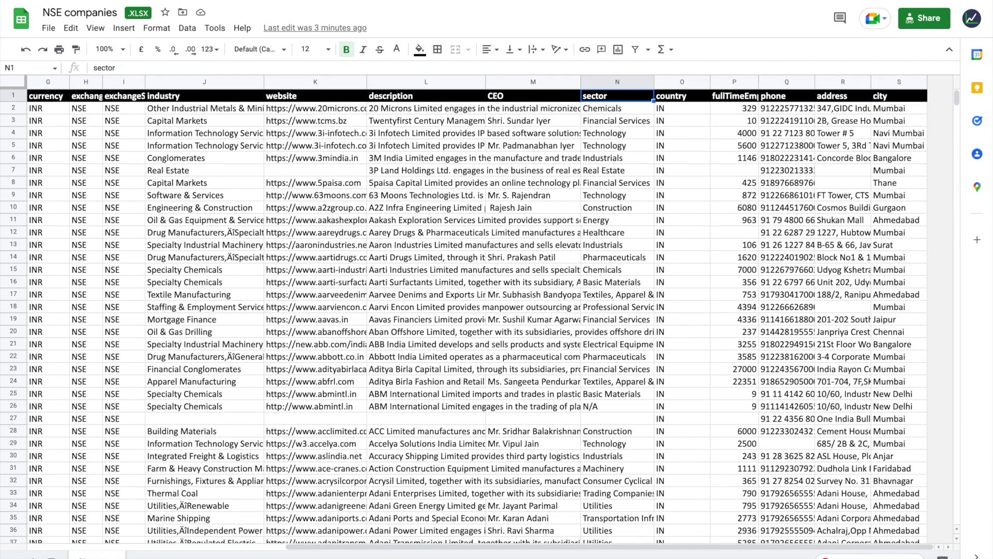
pyautogui.press('Left')
pyautogui.press('Down')
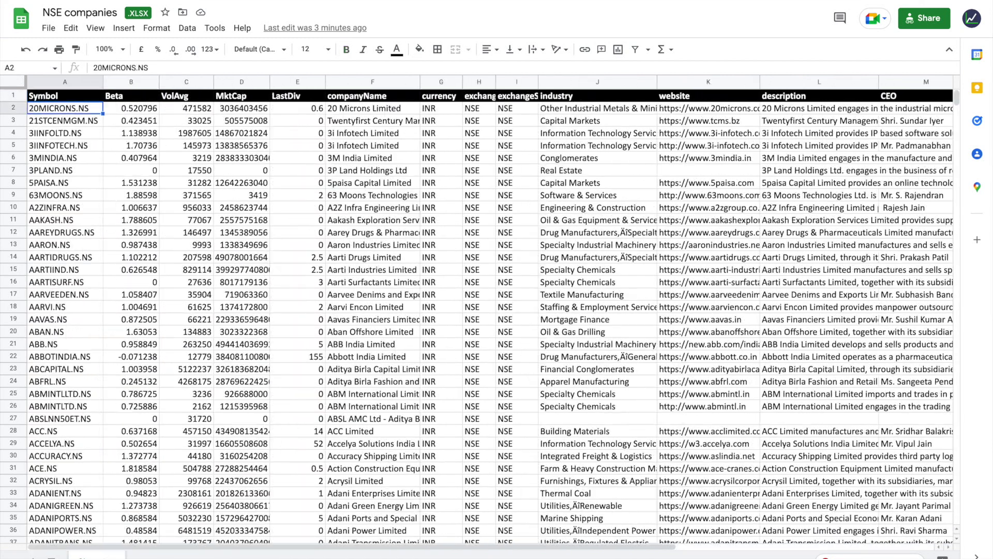
pyautogui.hotkey('ctrl', 'shift', 'Down')
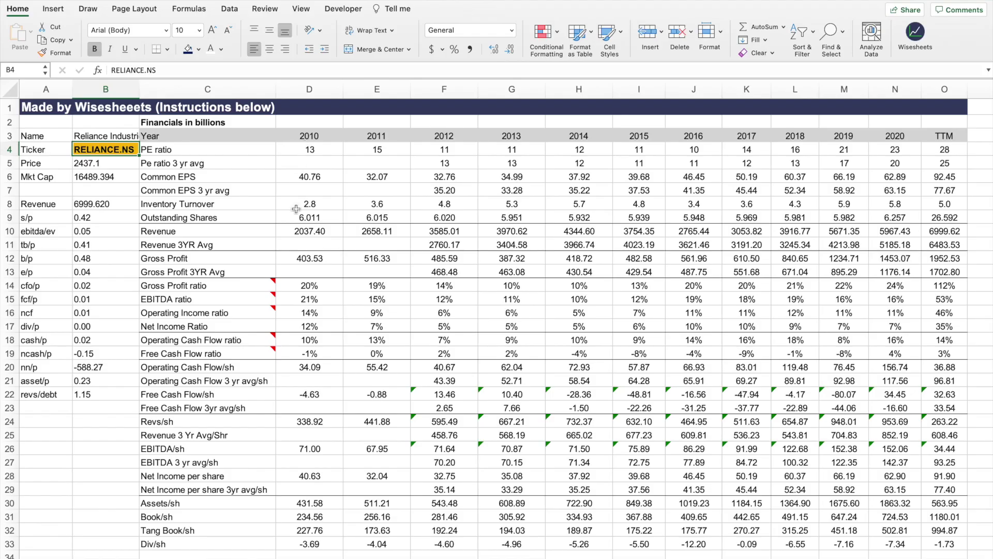
pyautogui.click(315, 338)
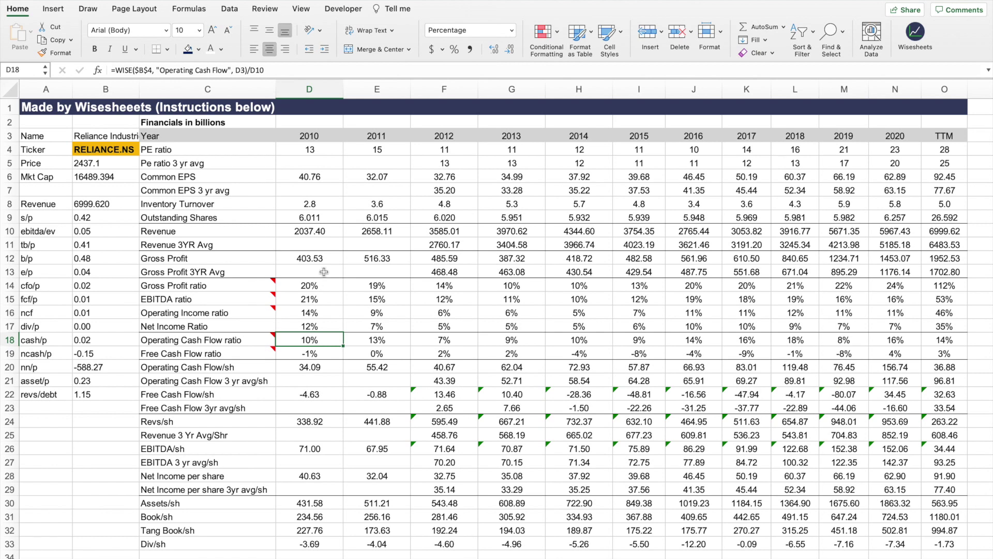
pyautogui.click(324, 230)
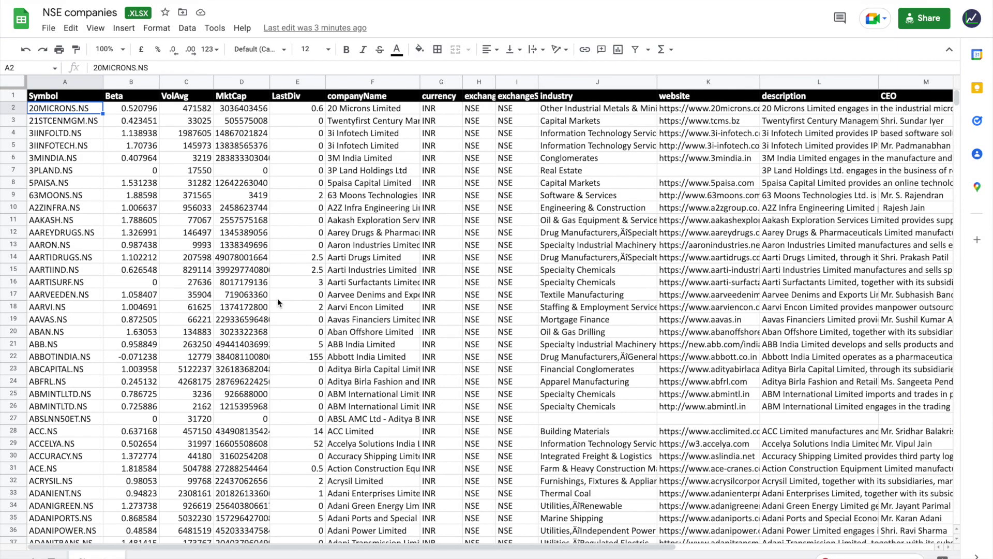
pyautogui.click(83, 96)
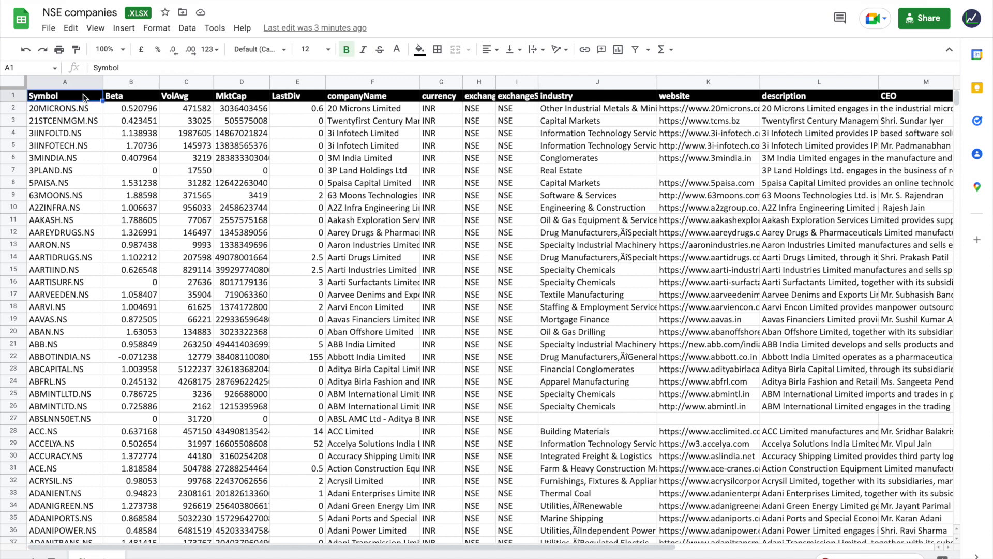
pyautogui.click(121, 102)
pyautogui.click(185, 99)
pyautogui.click(242, 99)
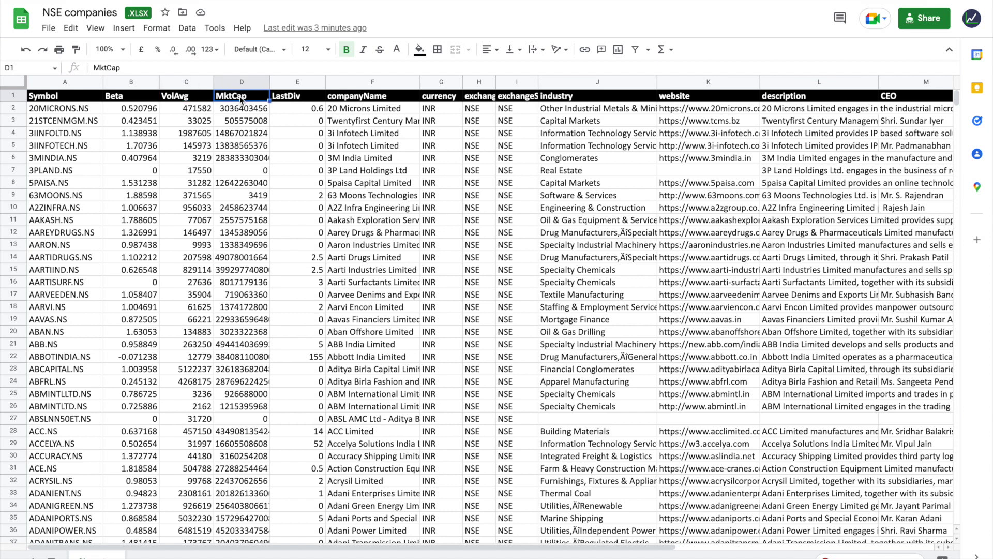
pyautogui.click(298, 100)
pyautogui.click(346, 102)
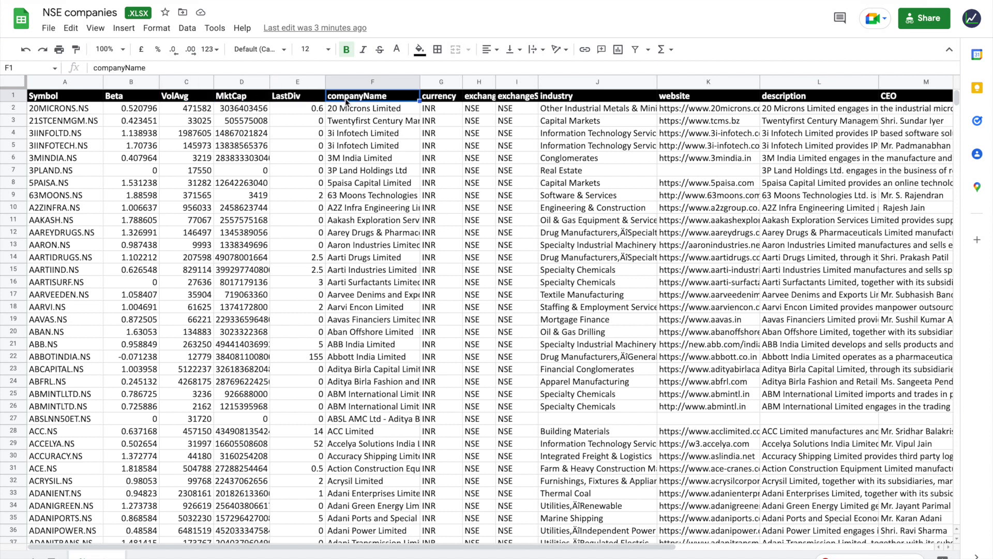
pyautogui.press('Right')
pyautogui.press('Right')
pyautogui.press('Right')
pyautogui.press('Right')
pyautogui.press('Right')
pyautogui.press('Right')
pyautogui.press('Right')
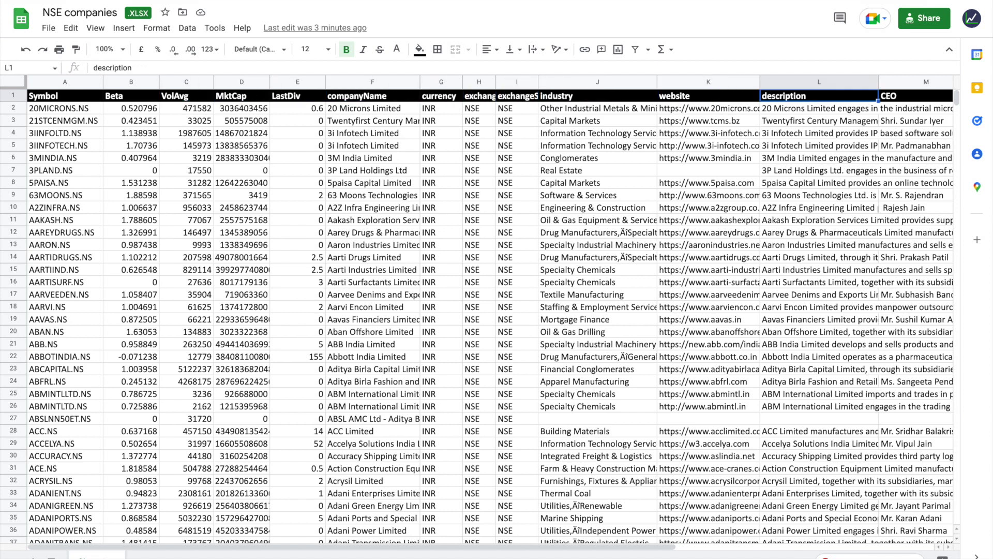
pyautogui.press('Right')
pyautogui.press('Right')
pyautogui.press('Right')
pyautogui.press('Right')
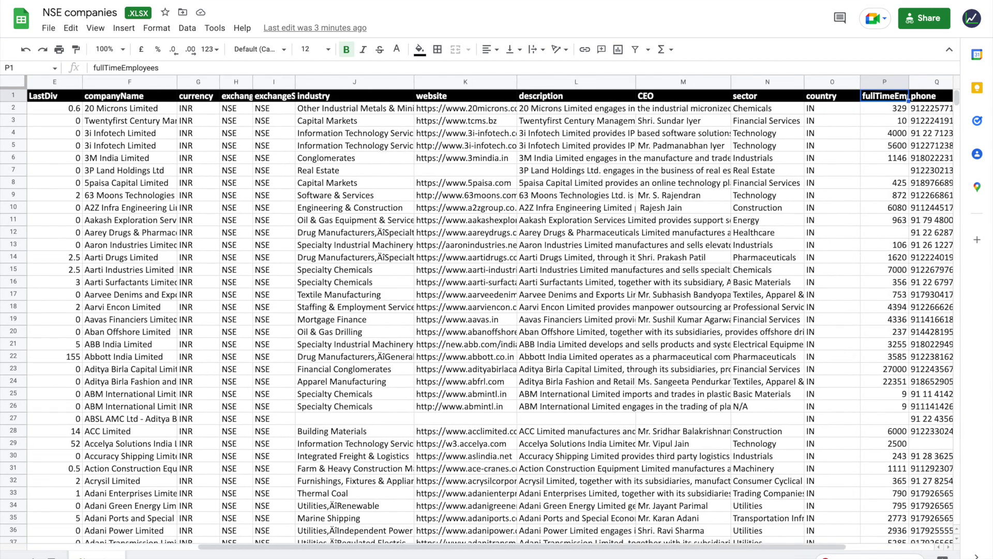
pyautogui.press('Right')
pyautogui.press('Right')
pyautogui.press('Left')
pyautogui.press('Left')
pyautogui.press('Left')
pyautogui.press('Left')
pyautogui.press('Left')
pyautogui.press('Left')
pyautogui.press('Left')
pyautogui.press('Left')
pyautogui.press('Left')
pyautogui.press('Left')
pyautogui.press('Left')
pyautogui.press('Left')
pyautogui.press('Left')
pyautogui.press('Left')
pyautogui.press('Left')
pyautogui.press('Left')
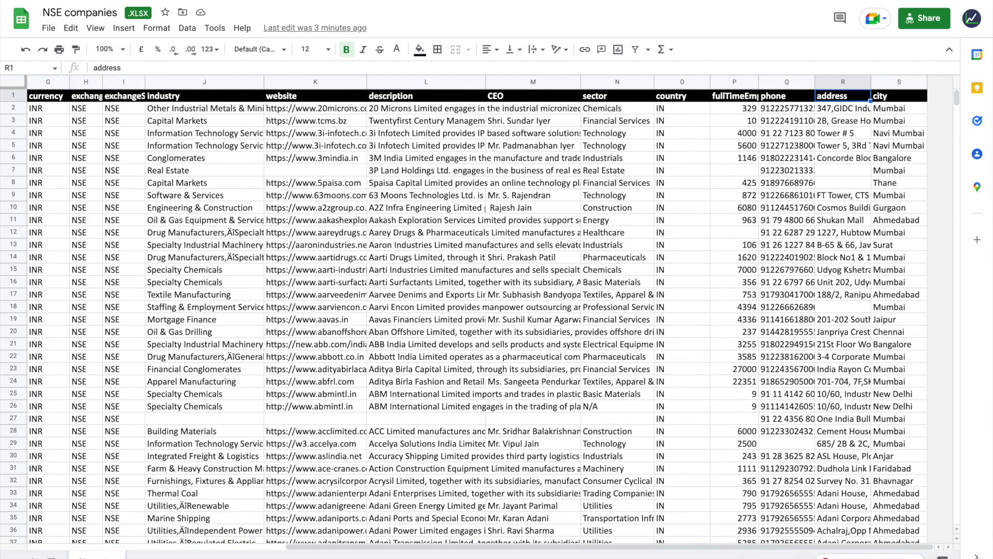
pyautogui.press('Left')
pyautogui.press('Left')
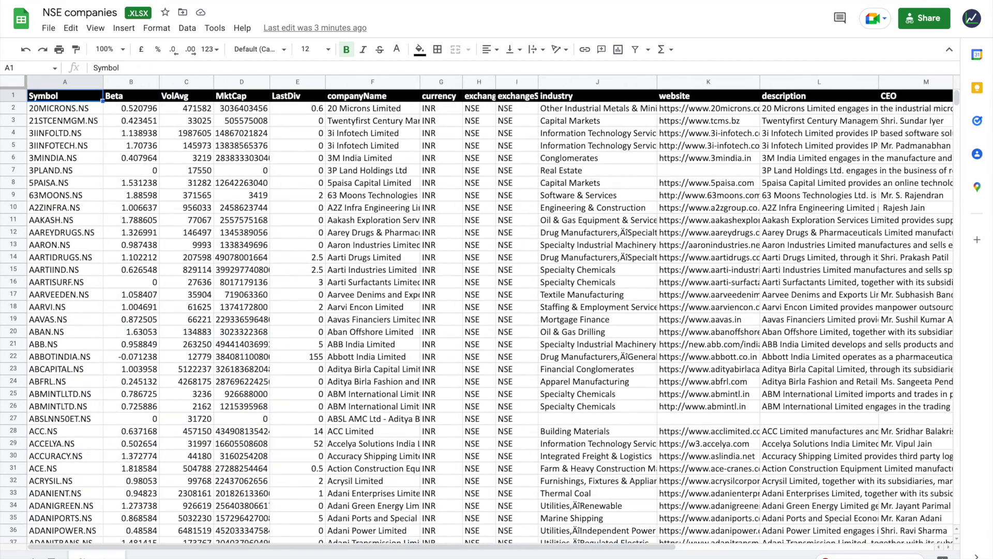
pyautogui.press('Down')
pyautogui.hotkey('ctrl', 'shift', 'Down')
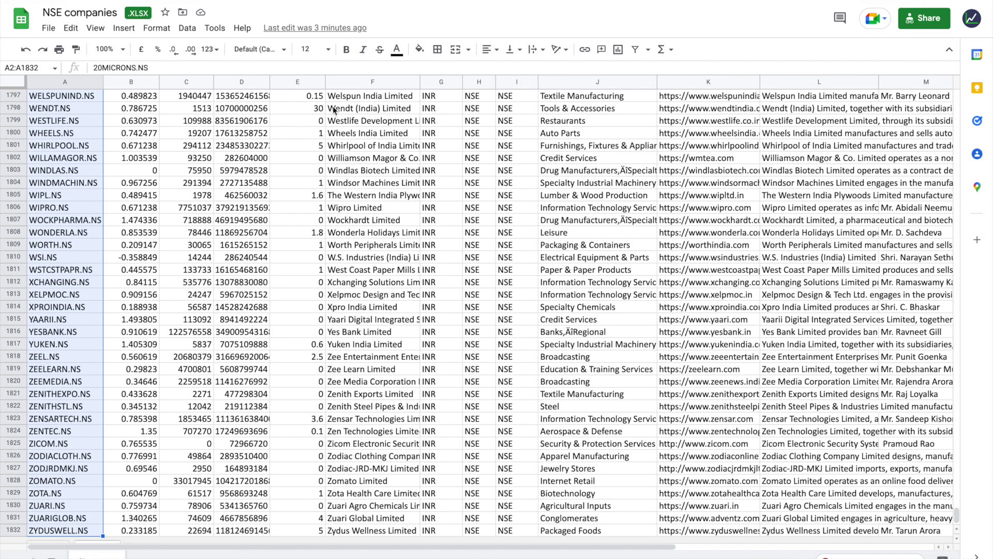
pyautogui.click(70, 144)
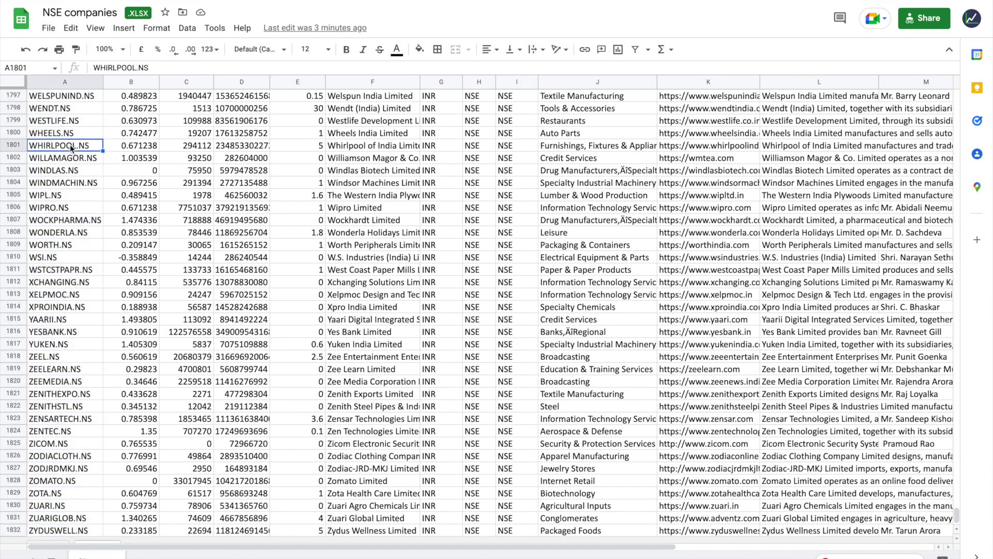
pyautogui.hotkey('ctrl', 'Home')
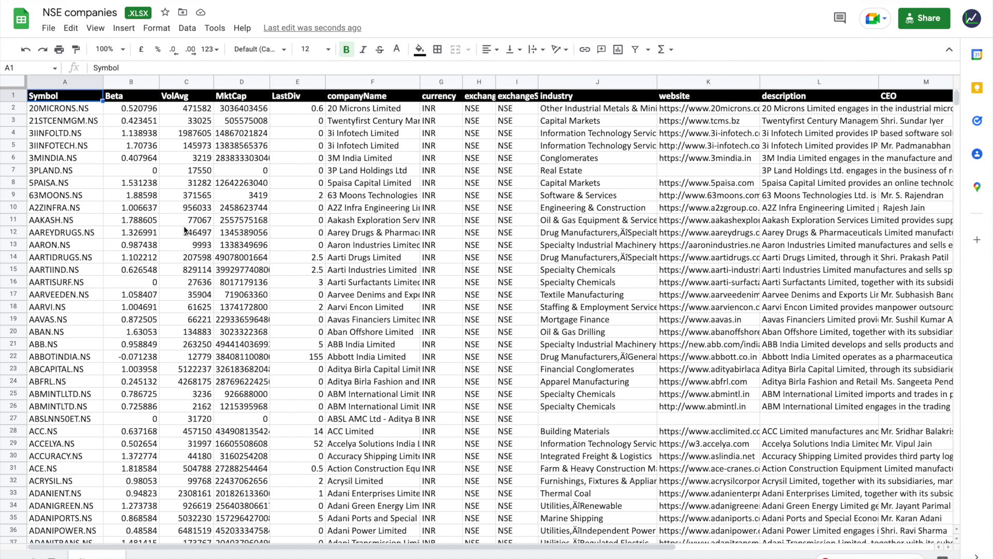
# Select A1:S1832 and create a filter on the whole table.
pyautogui.hotkey('ctrl', 'shift', 'Right')
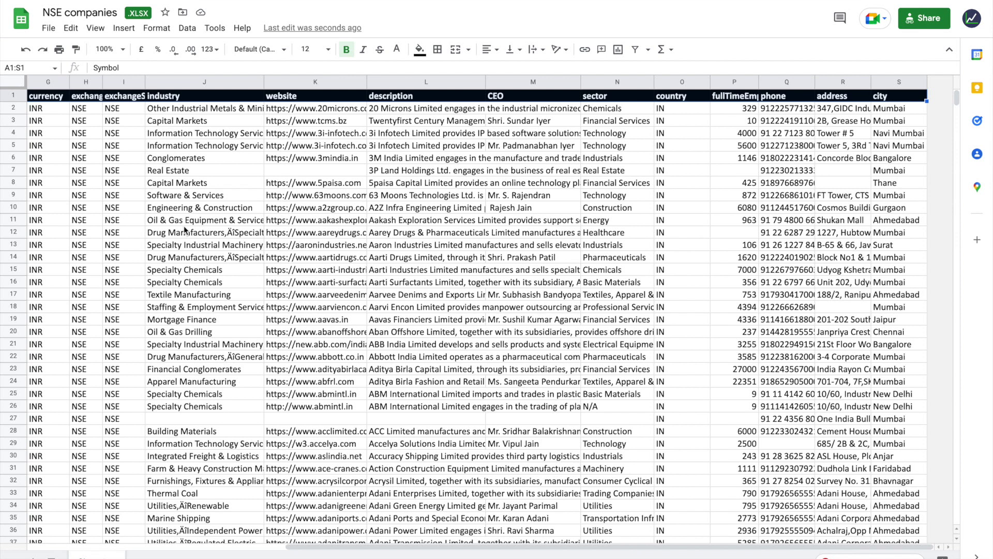
pyautogui.hotkey('ctrl', 'shift', 'Down')
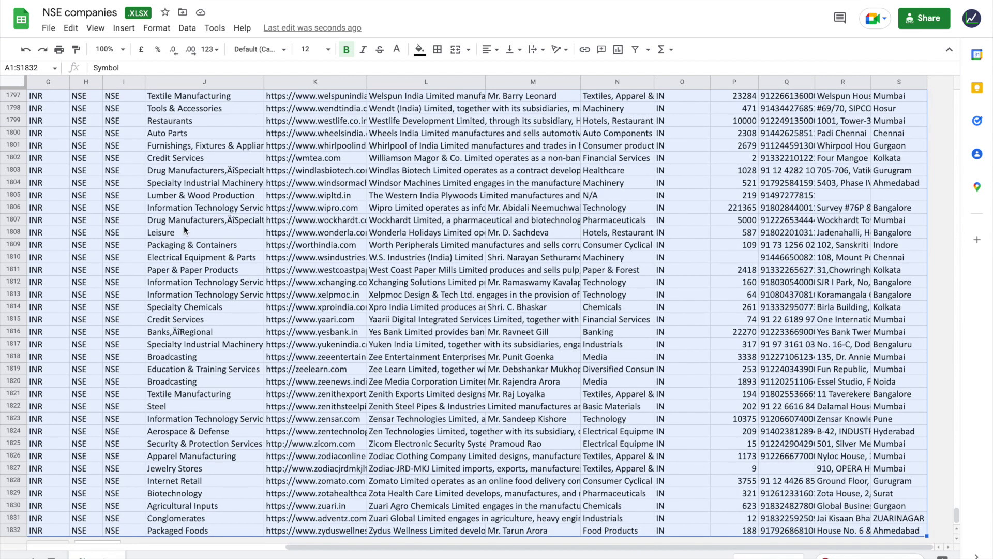
pyautogui.click(187, 28)
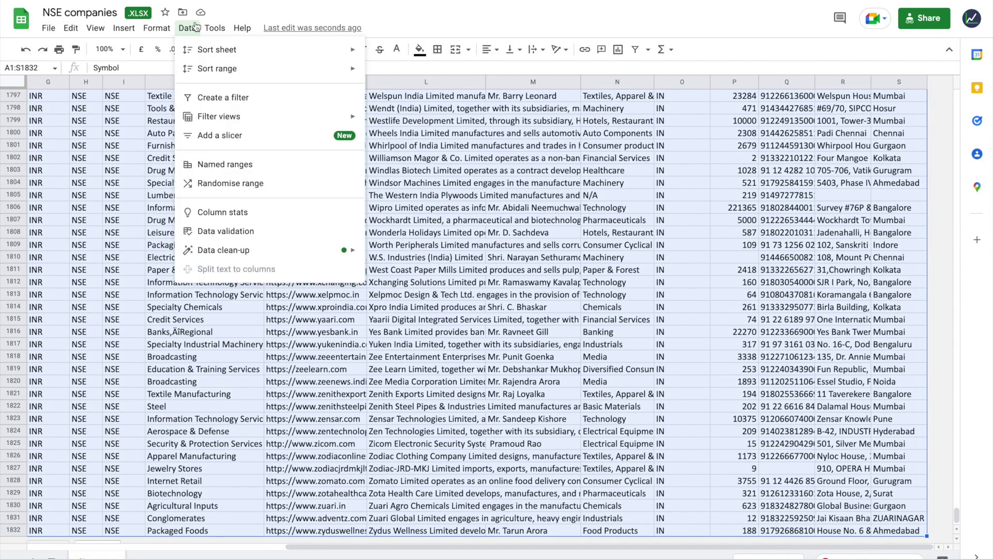
pyautogui.click(199, 99)
pyautogui.click(65, 468)
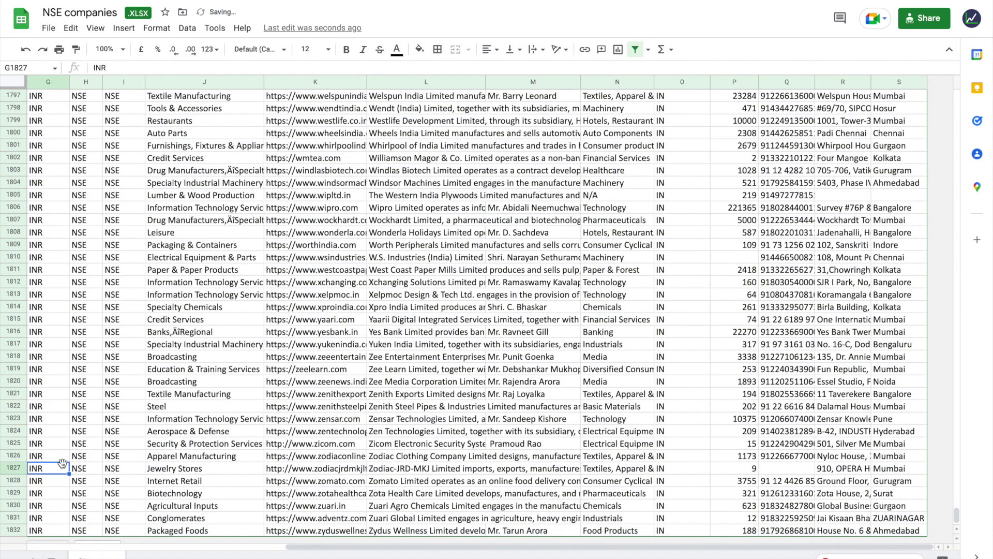
# Return to the header row and open the MktCap column's filter menu.
pyautogui.press('Home')
pyautogui.hotkey('ctrl', 'Up')
pyautogui.press('Right')
pyautogui.press('Right')
pyautogui.press('Right')
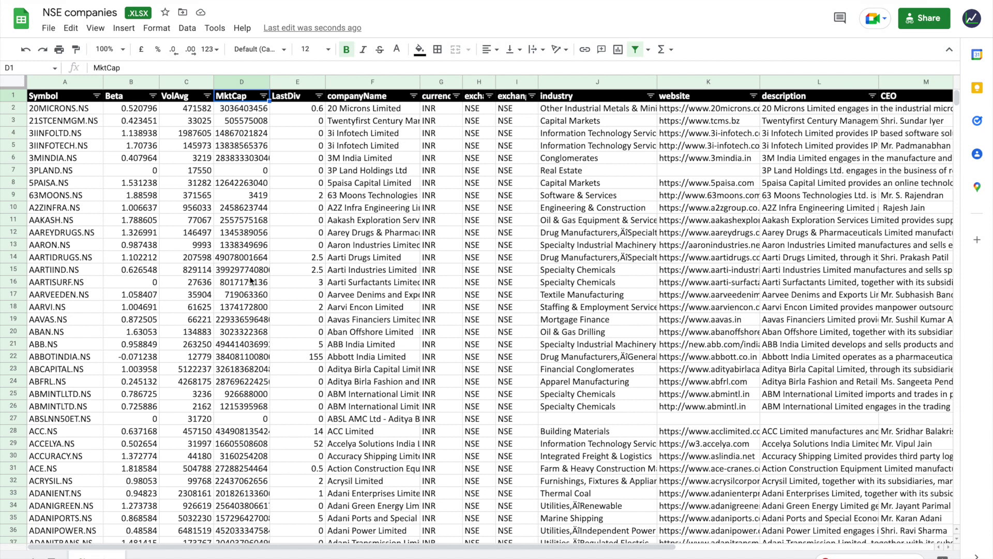
pyautogui.click(263, 97)
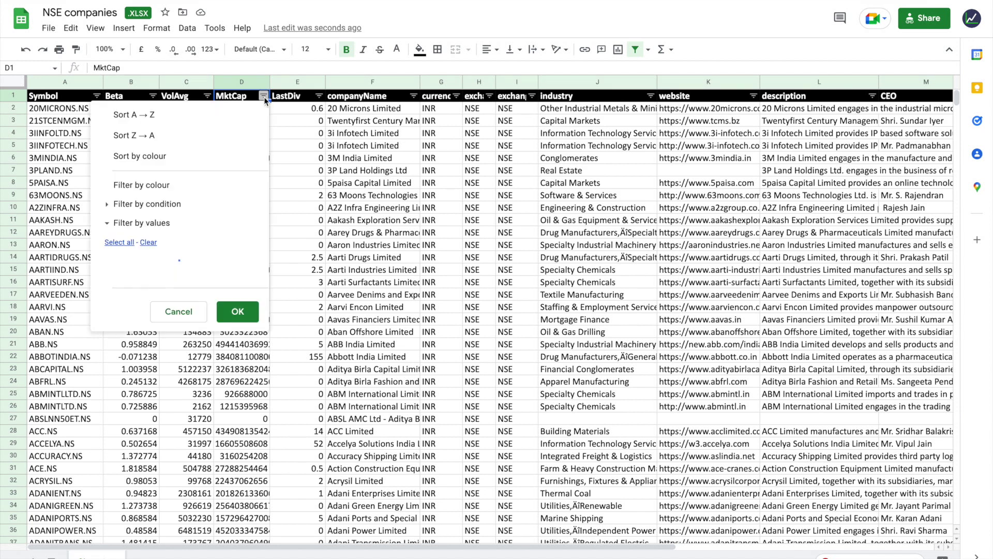
# Sort MktCap Z→A and format D2:D1832 as comma-separated Number.
pyautogui.click(169, 140)
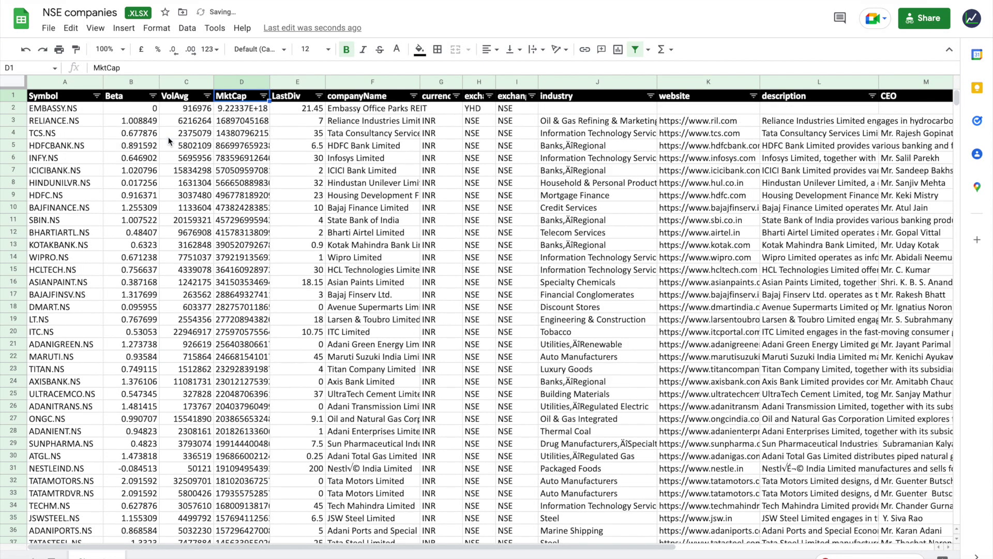
pyautogui.click(245, 111)
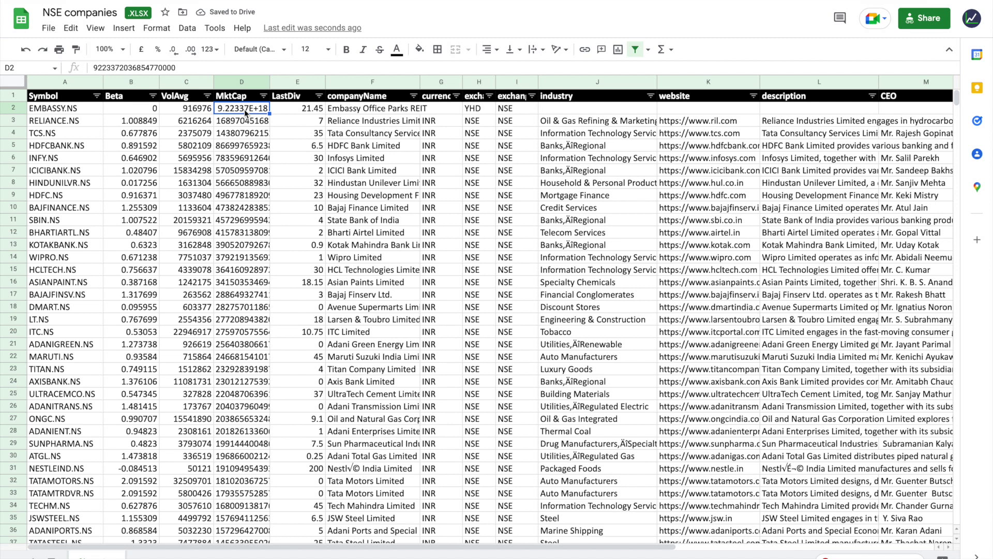
pyautogui.hotkey('ctrl', 'shift', 'Down')
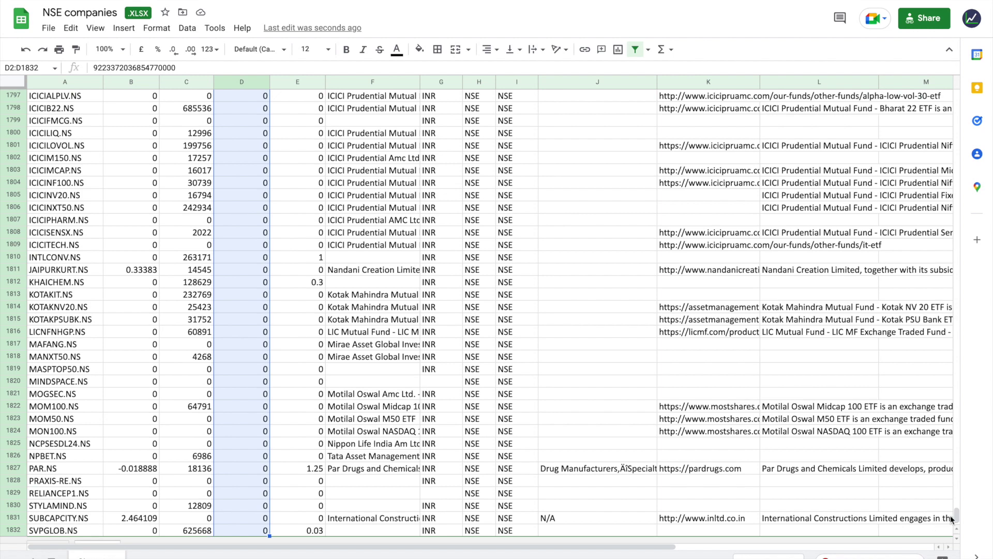
pyautogui.moveTo(957, 515); pyautogui.dragTo(959, 75)
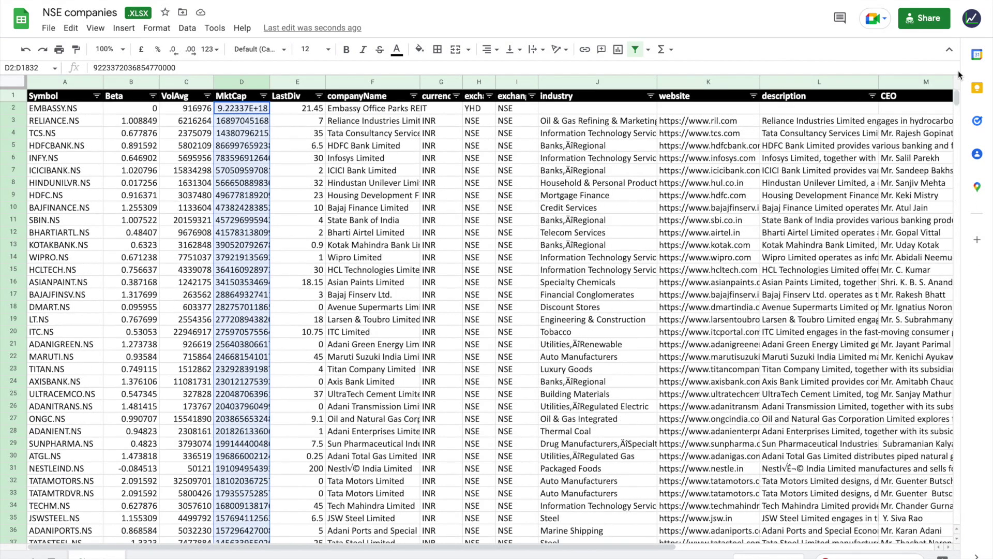
pyautogui.click(213, 51)
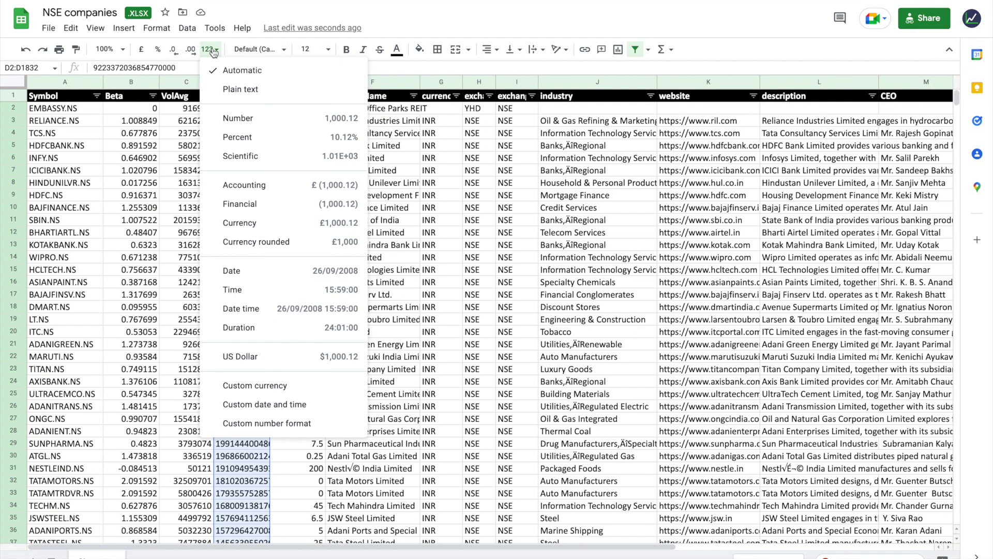
pyautogui.click(238, 118)
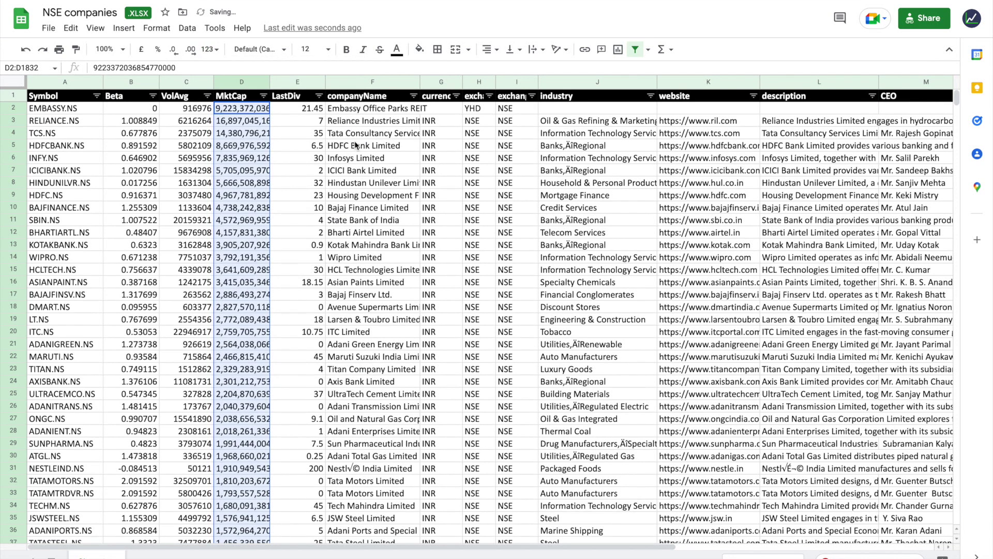
pyautogui.click(316, 147)
# Autofit column D so the full market cap values show.
pyautogui.moveTo(270, 79); pyautogui.dragTo(270, 78)
pyautogui.doubleClick(270, 79)
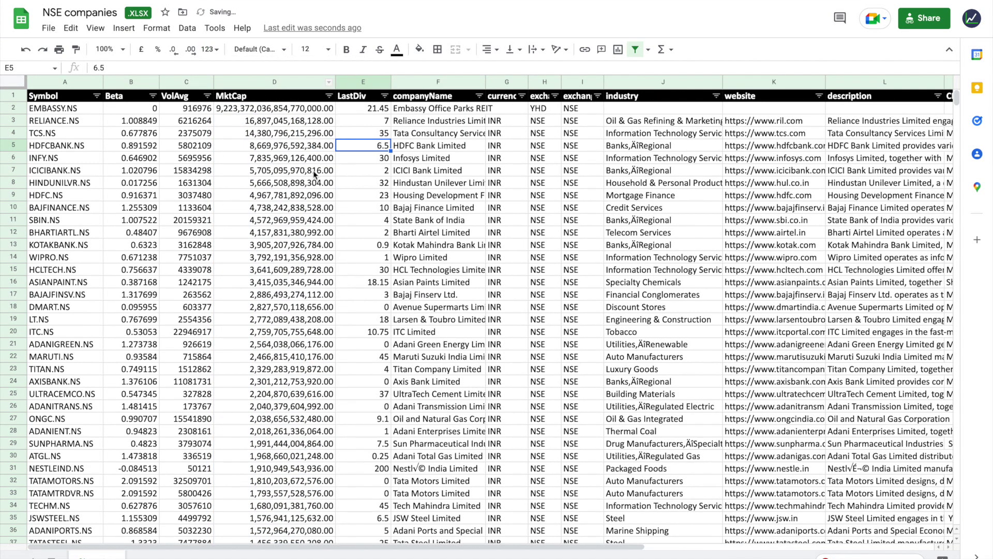
pyautogui.hscroll(6, 288, 177)
pyautogui.click(647, 98)
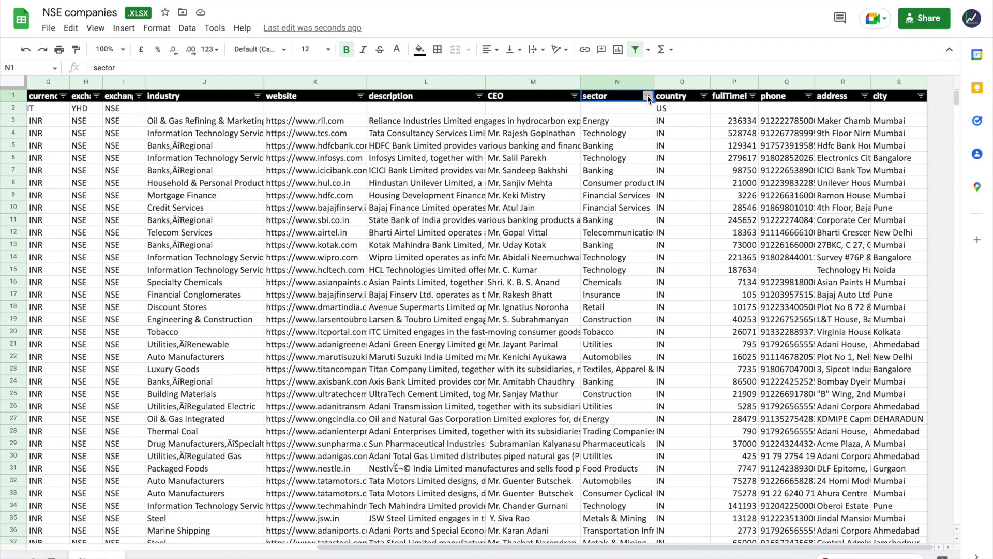
# Clear all sector values in the filter and keep only Consumer products.
pyautogui.click(648, 95)
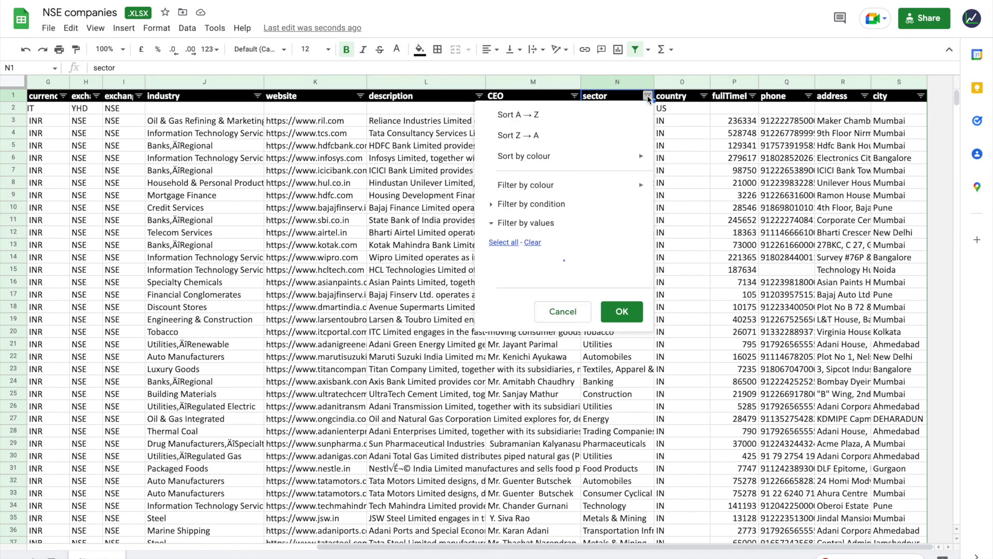
pyautogui.click(505, 243)
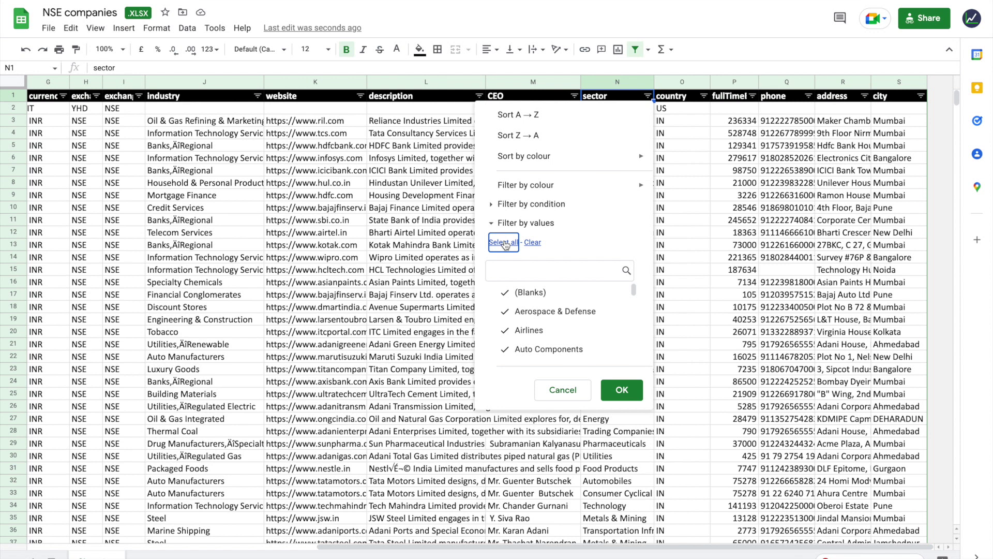
pyautogui.click(533, 242)
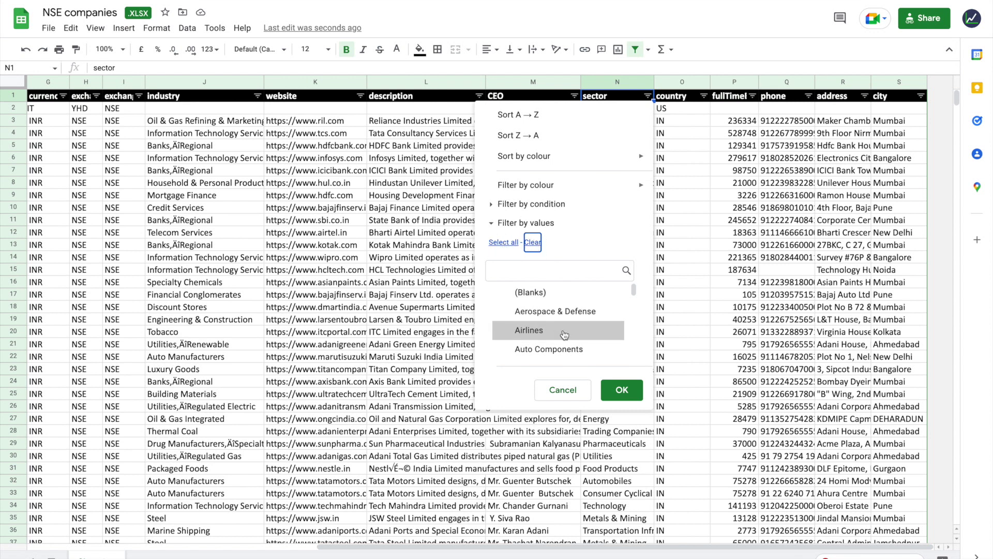
pyautogui.scroll(-2, 571, 330)
pyautogui.scroll(2, 567, 332)
pyautogui.scroll(-1, 565, 336)
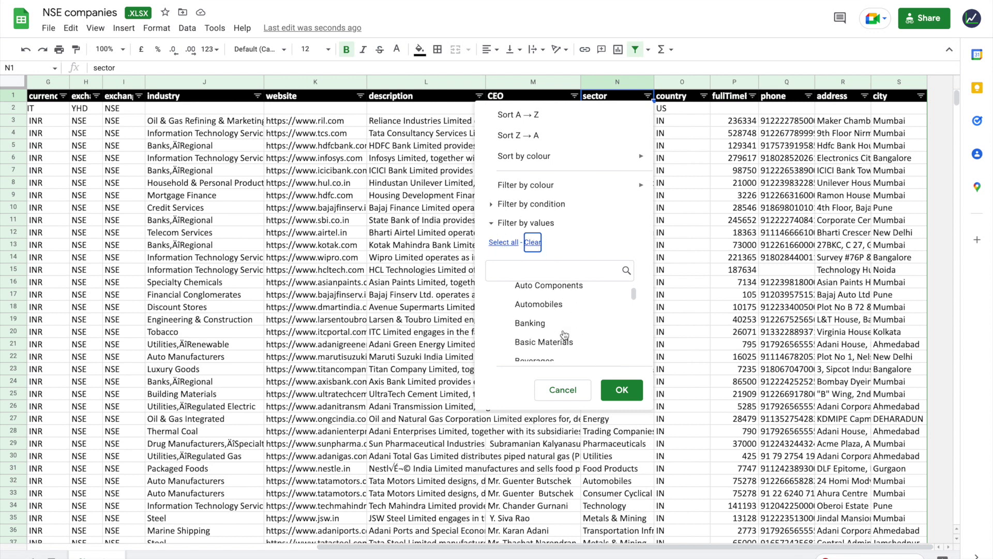
pyautogui.scroll(-2, 562, 337)
pyautogui.scroll(-2, 560, 336)
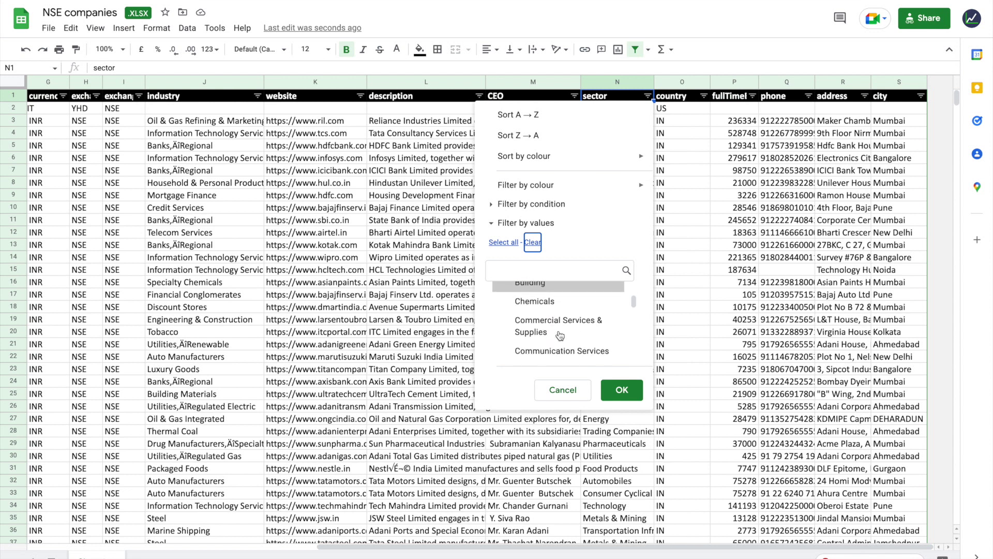
pyautogui.scroll(-2, 562, 341)
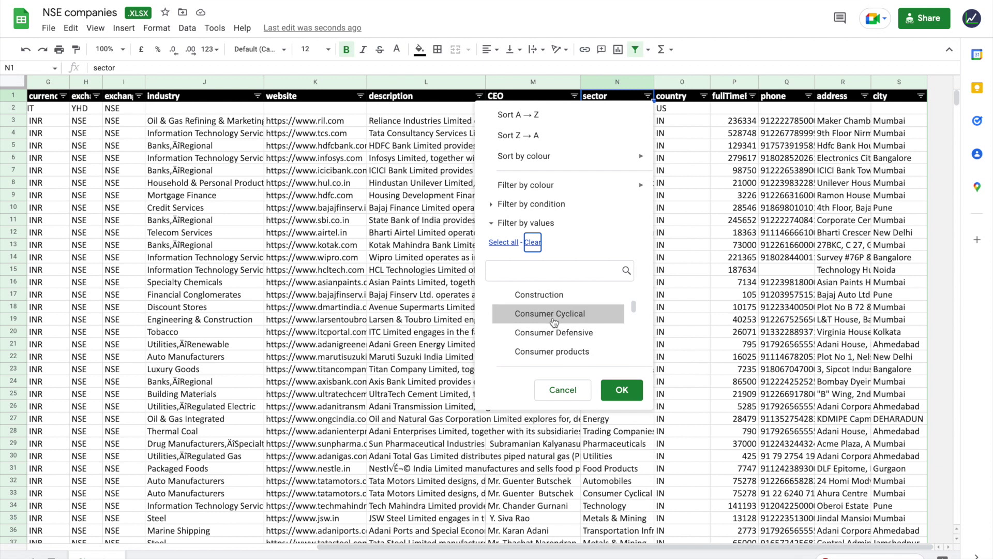
pyautogui.click(552, 351)
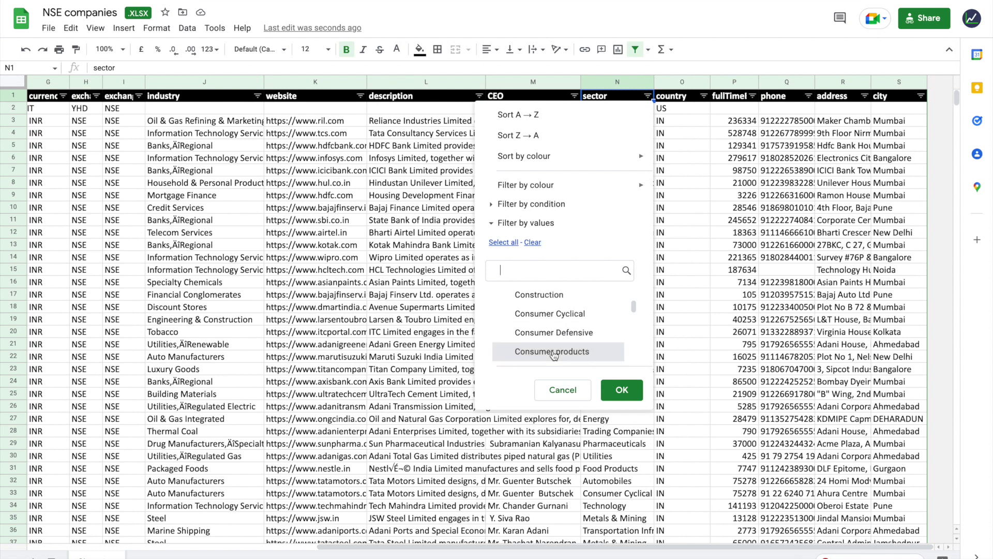
pyautogui.click(621, 388)
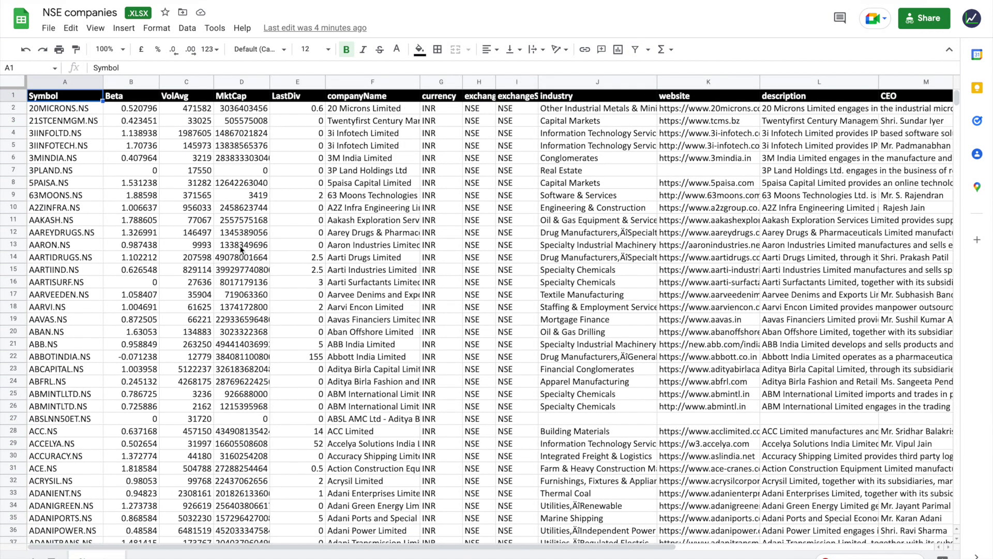
# Go to File > Download to export the sheet as Microsoft Excel (.xlsx).
pyautogui.click(47, 32)
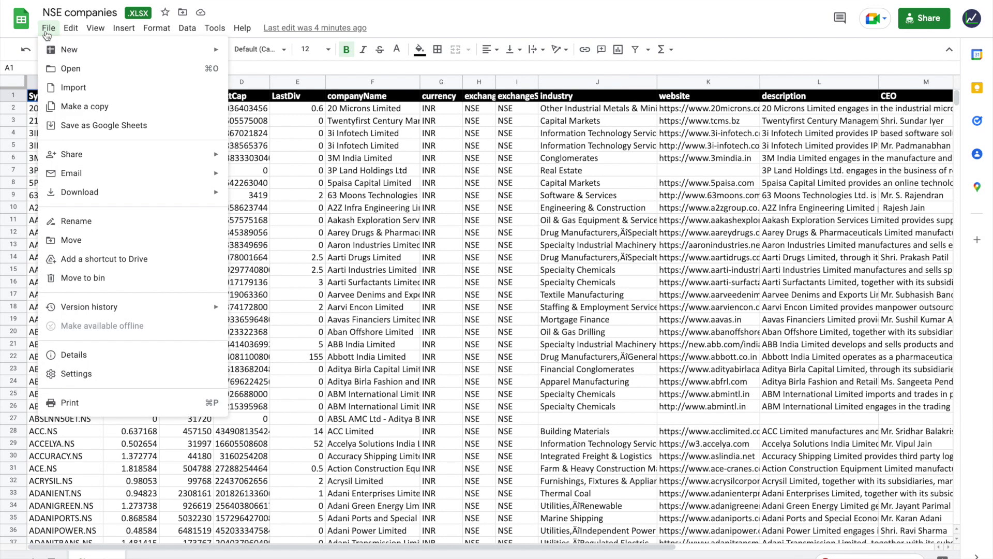
pyautogui.moveTo(86, 199)
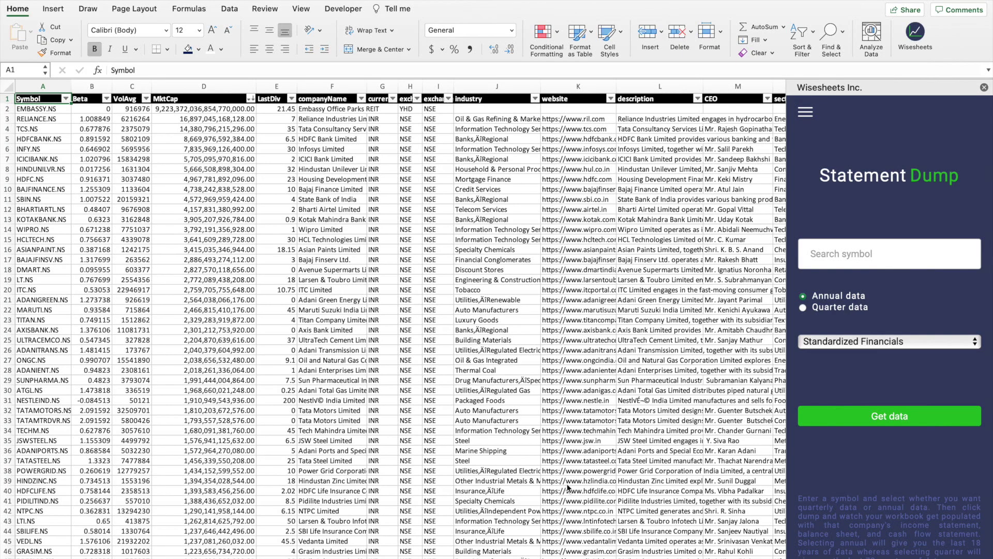
# In Wisesheets Statement Dump, paste RELIANCE.NS from A3 and get its annual statements.
pyautogui.click(984, 88)
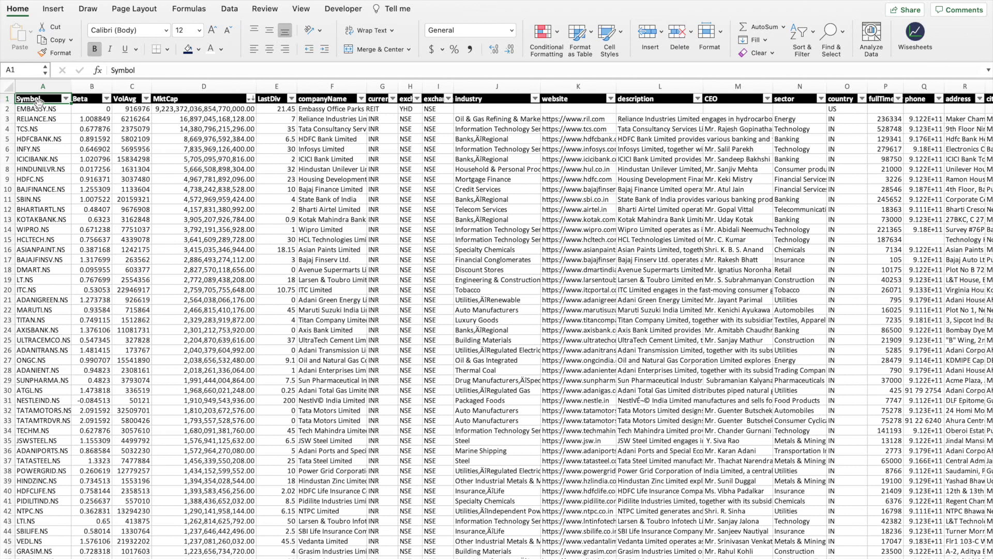
pyautogui.click(918, 34)
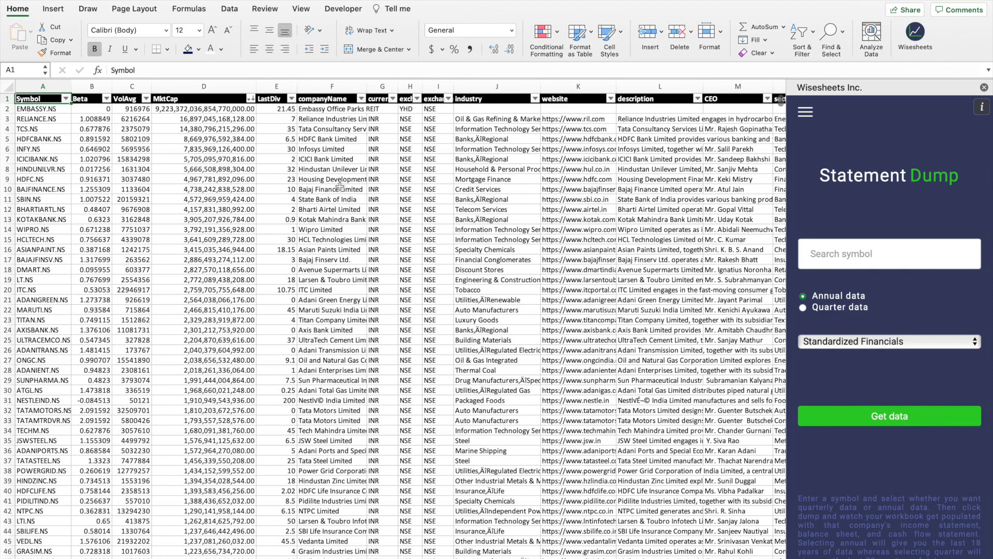
pyautogui.click(891, 264)
pyautogui.click(49, 119)
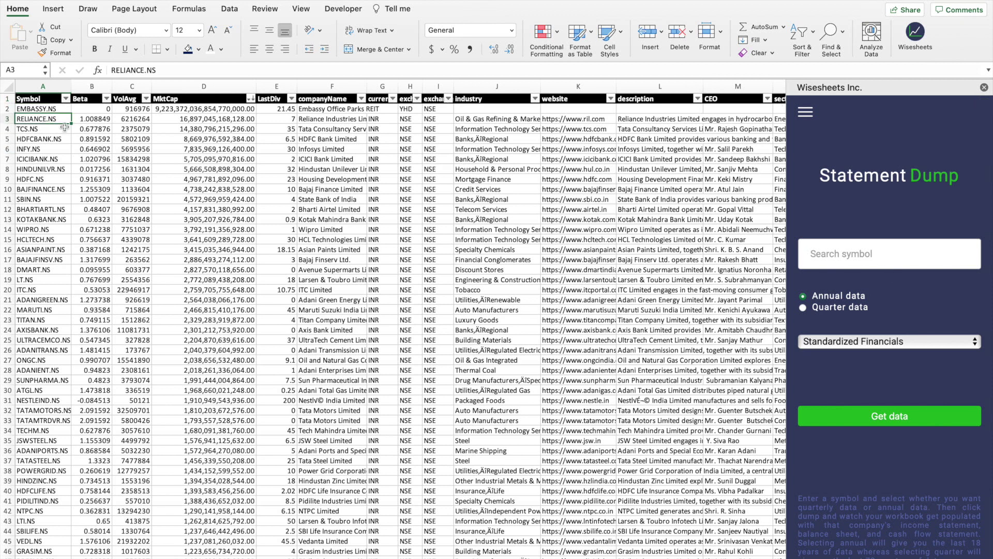
pyautogui.hotkey('ctrl', 'c')
pyautogui.click(844, 254)
pyautogui.press('super+v')
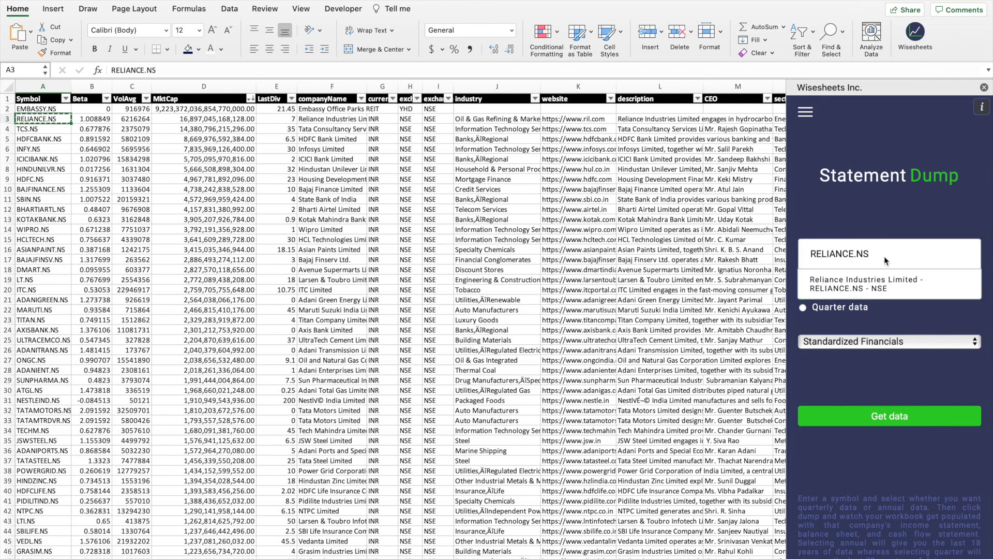
pyautogui.click(891, 278)
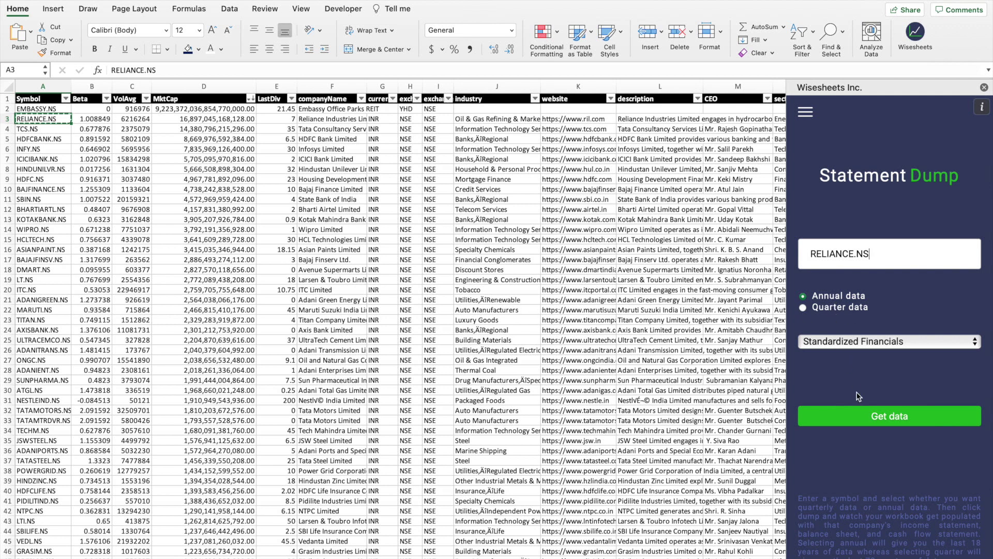
pyautogui.click(862, 414)
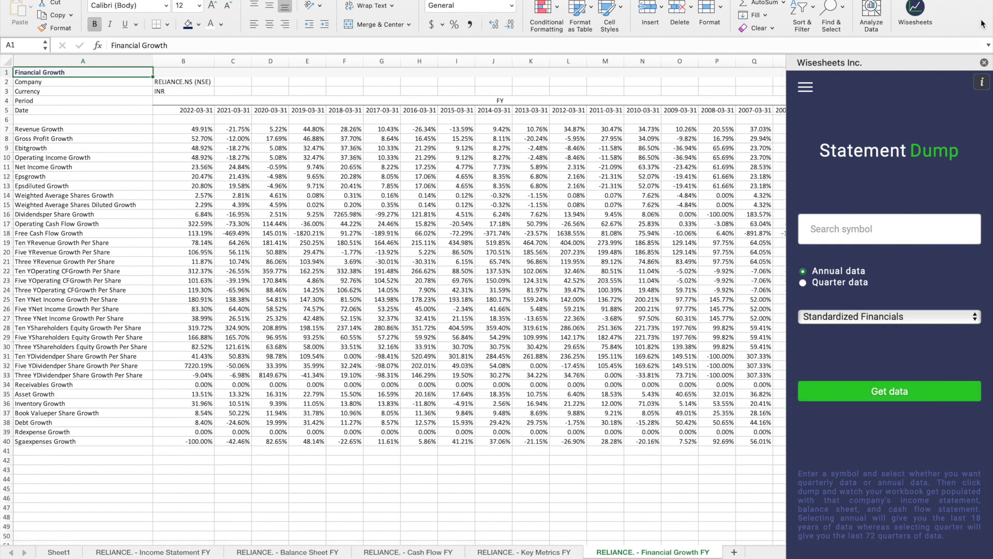
# Browse the RELIANCE Income Statement, Balance Sheet, Cash Flow, Key Metrics and Financial Growth FY sheets.
pyautogui.click(984, 63)
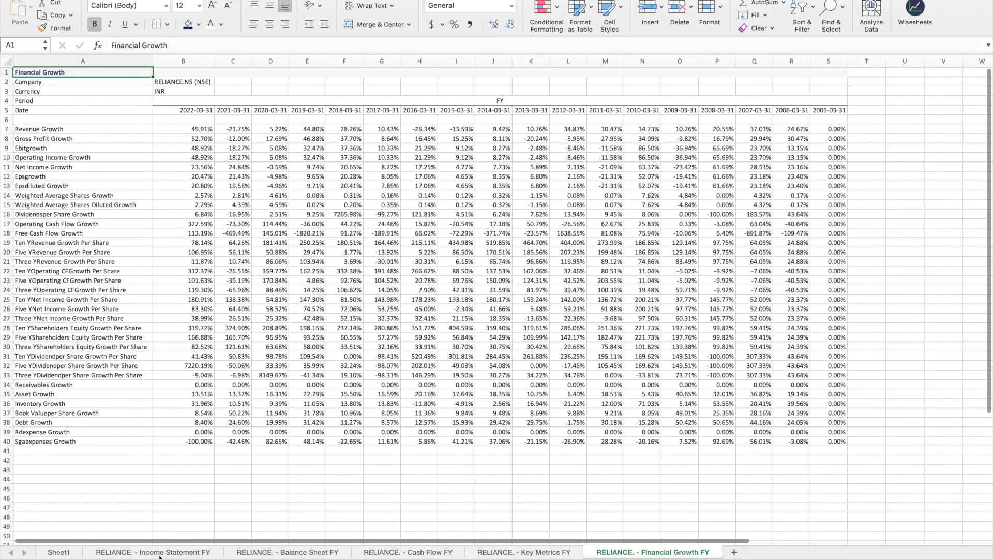
pyautogui.click(160, 553)
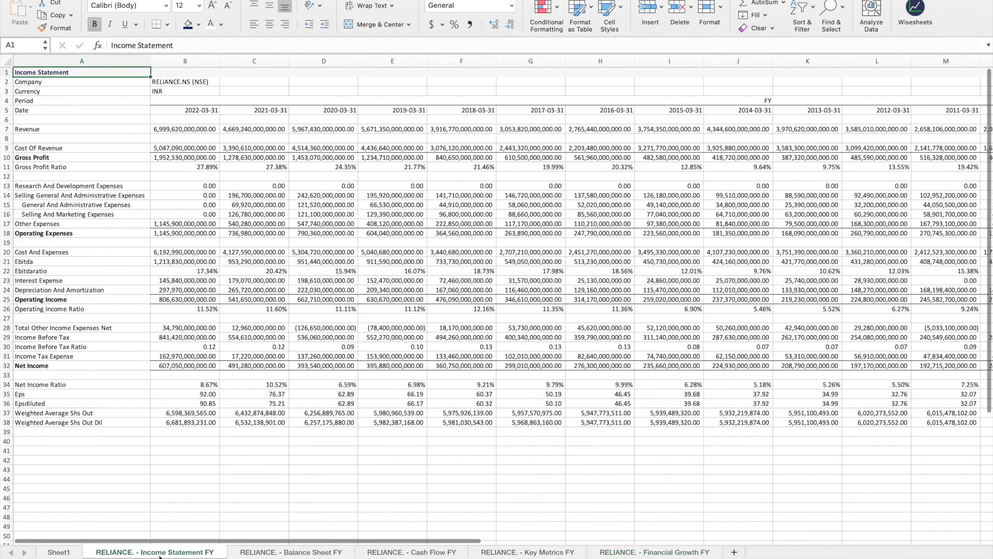
pyautogui.click(305, 552)
pyautogui.scroll(-4, 288, 502)
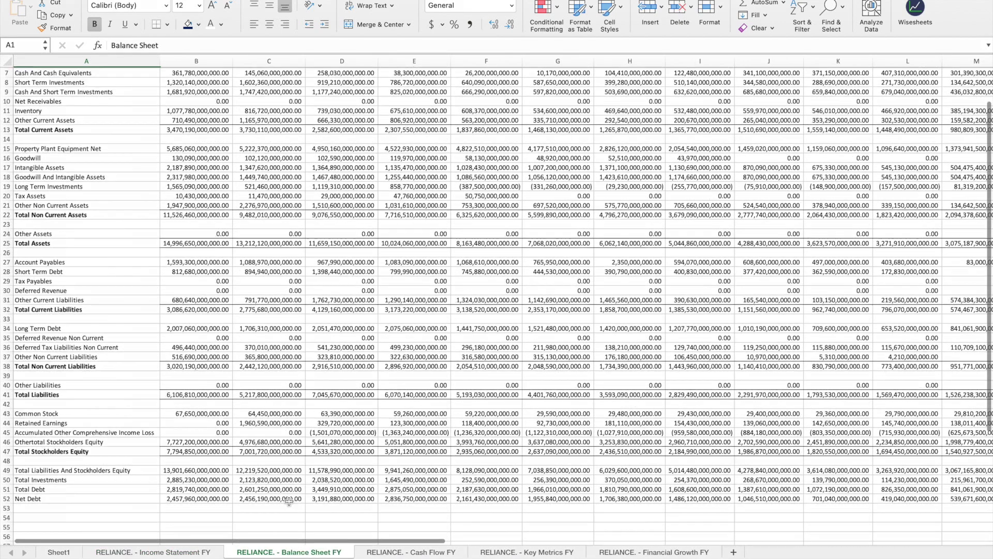
pyautogui.click(417, 554)
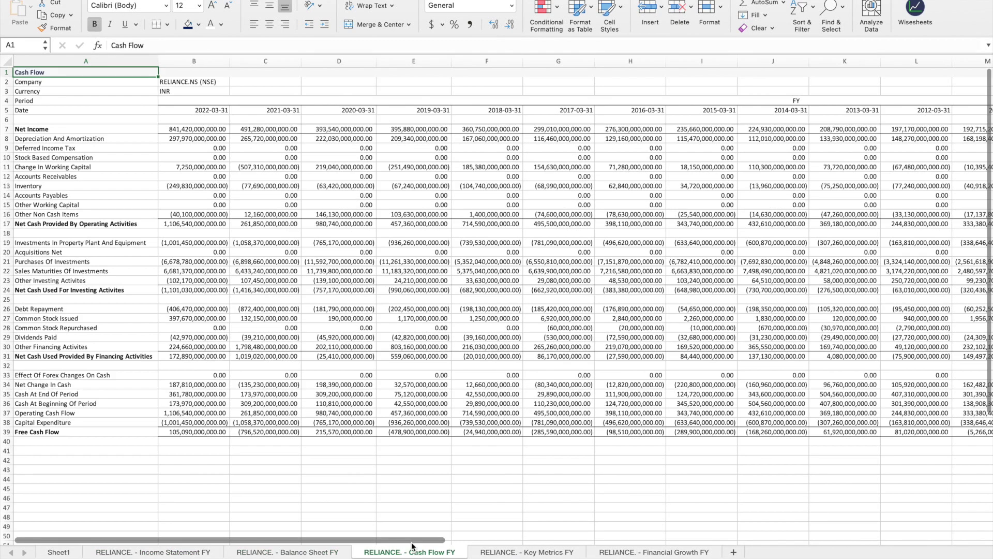
pyautogui.click(525, 552)
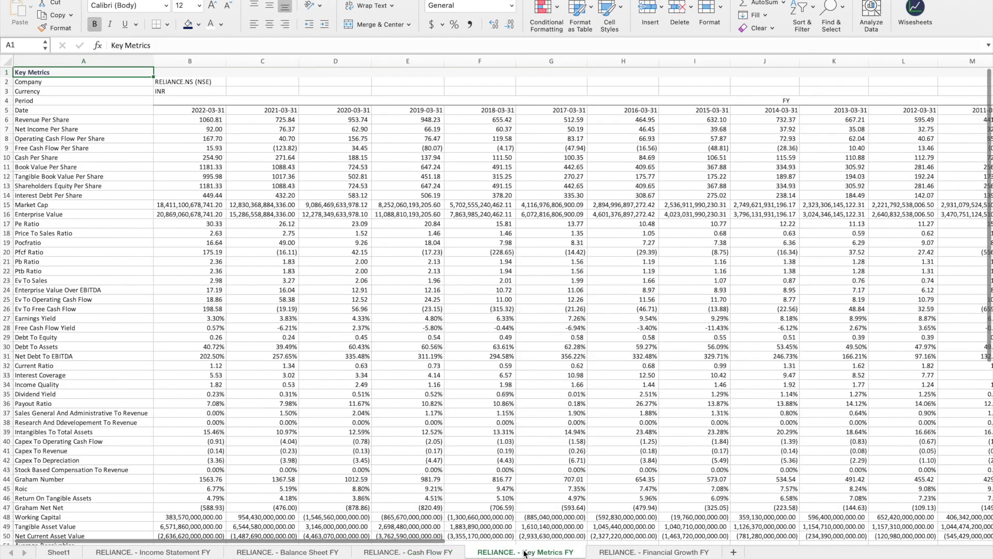
pyautogui.scroll(-6, 341, 414)
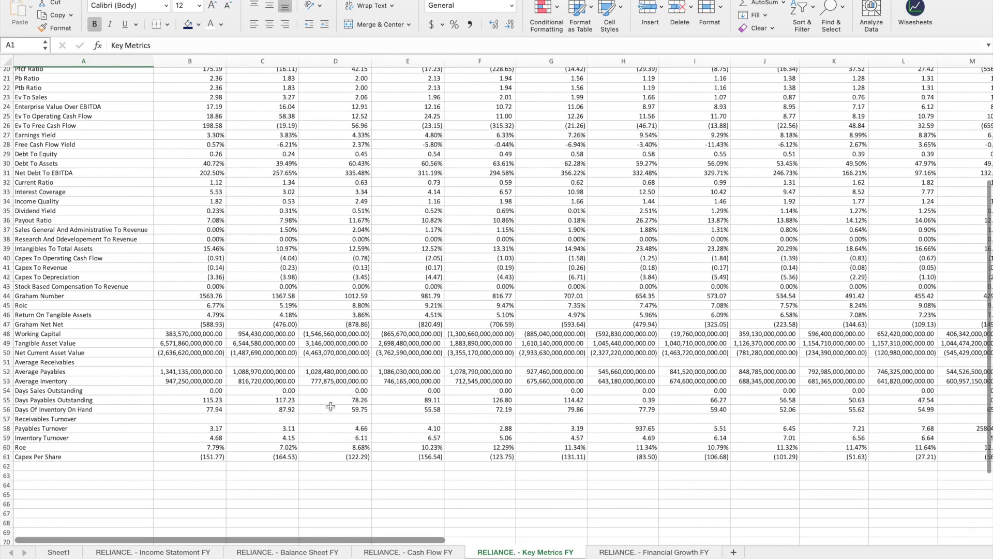
pyautogui.scroll(6, 330, 406)
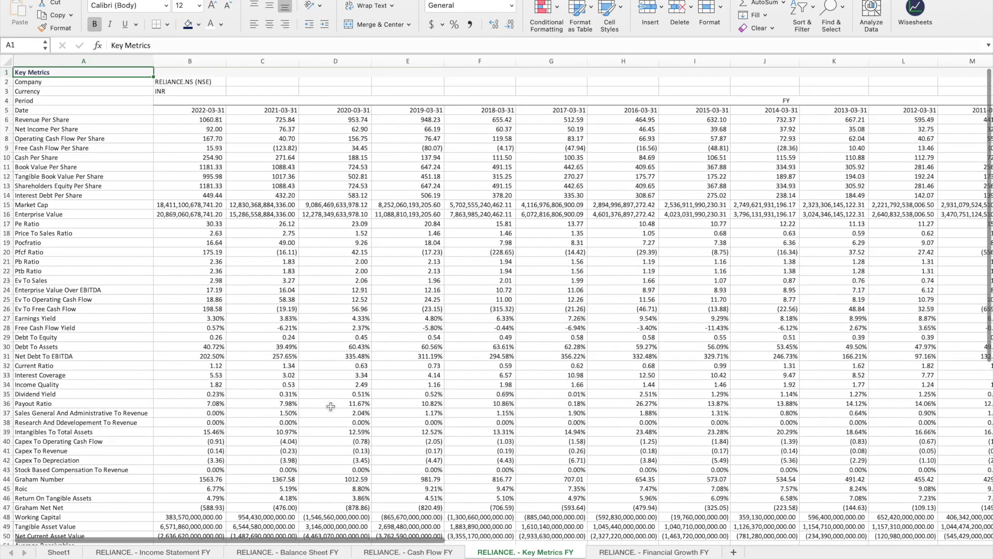
pyautogui.click(674, 554)
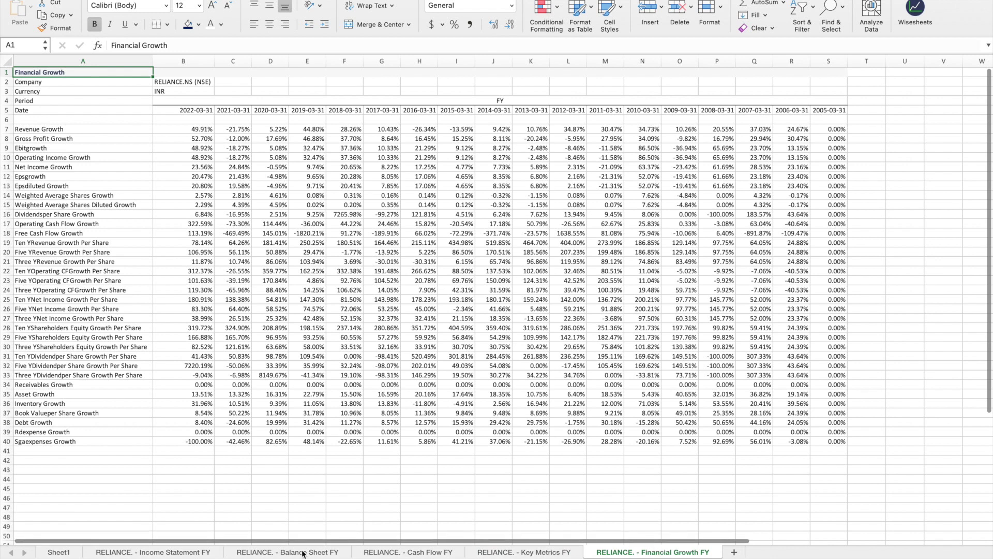
pyautogui.click(160, 553)
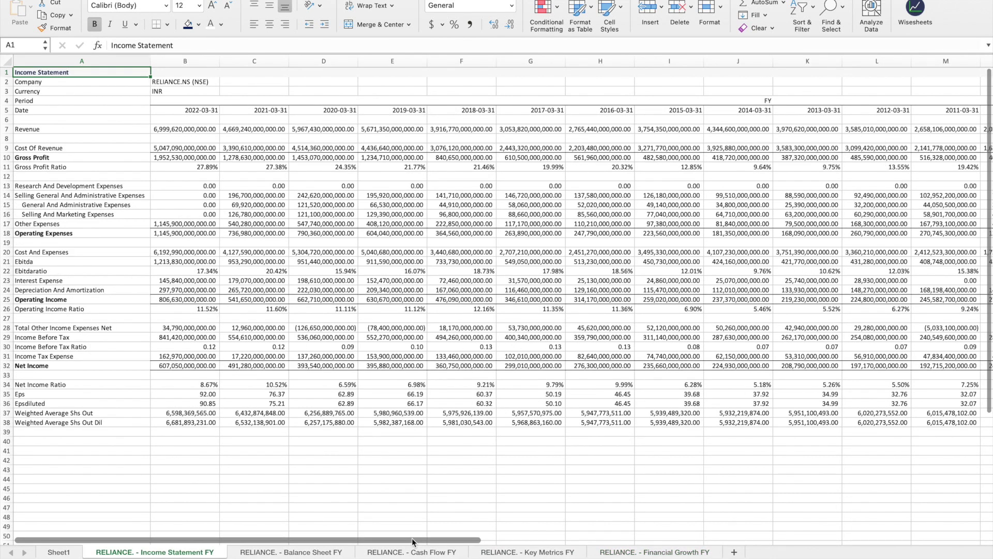
pyautogui.moveTo(413, 541)
pyautogui.mouseDown()
pyautogui.moveTo(678, 535)
pyautogui.moveTo(399, 538)
pyautogui.mouseUp()
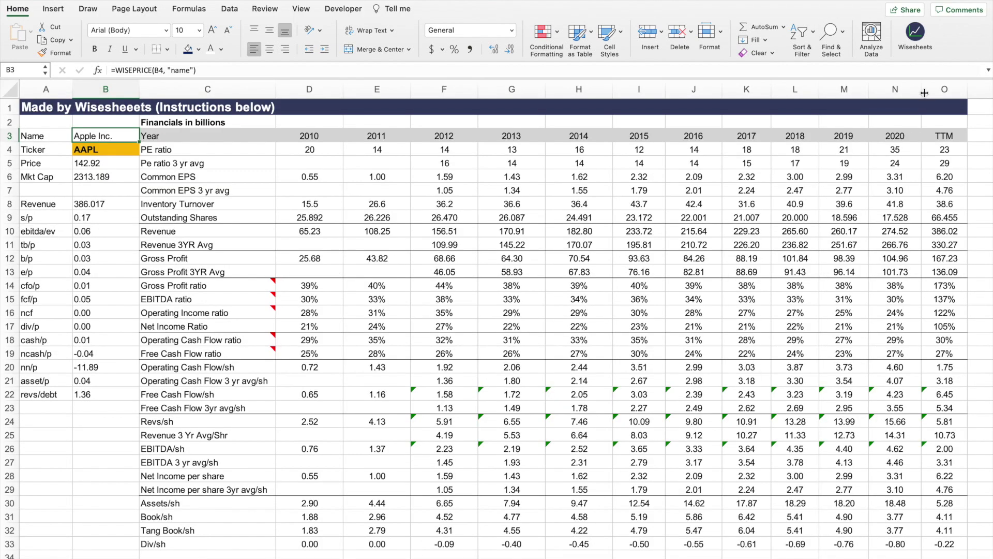
pyautogui.click(922, 46)
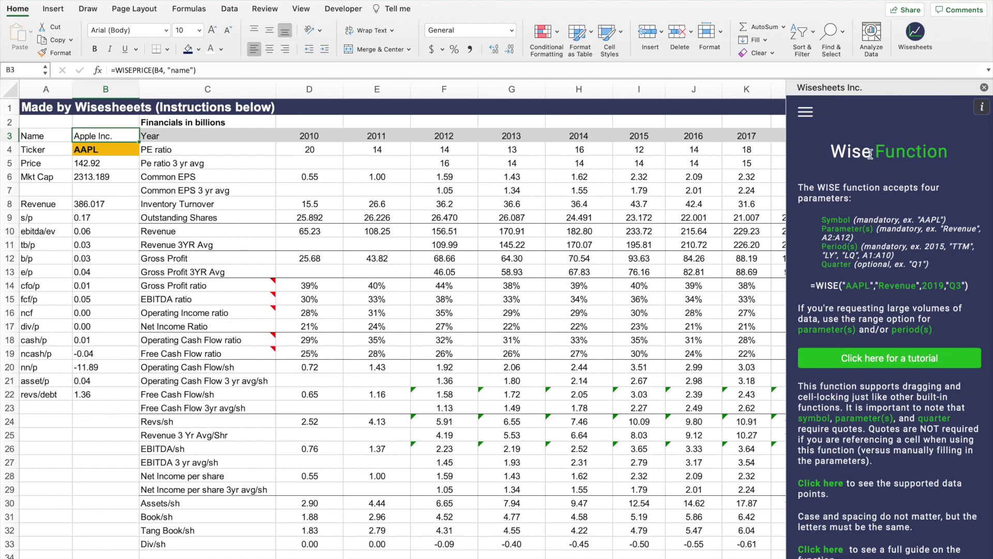
pyautogui.click(806, 111)
pyautogui.click(842, 209)
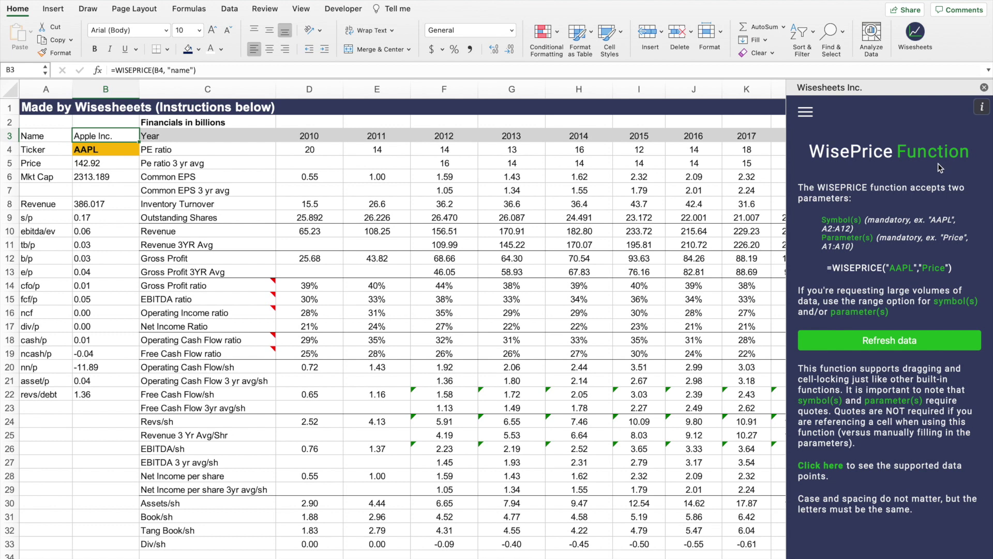
pyautogui.click(984, 89)
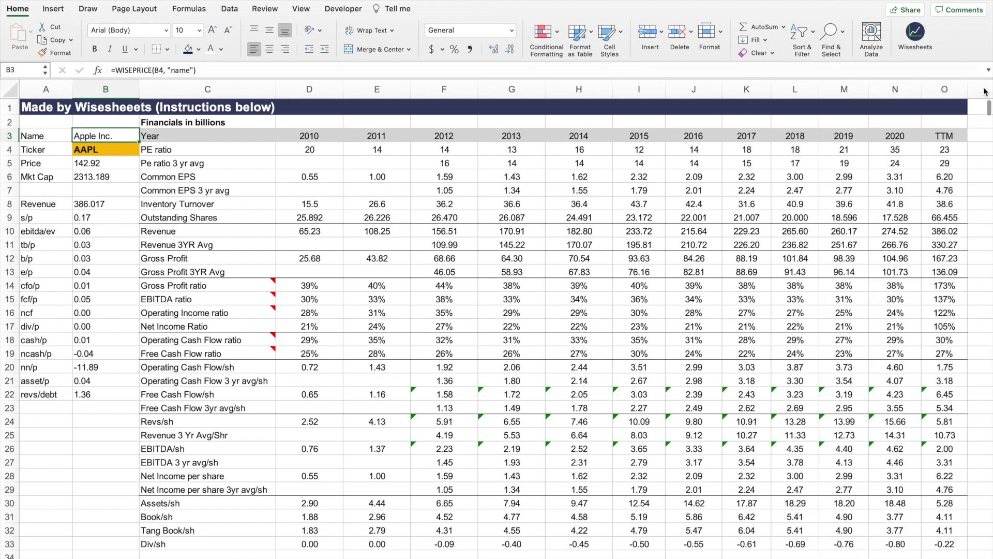
# Recommit the =WISE(B4, C4, D3:O3) formula in D4 to refresh the PE ratios.
pyautogui.click(327, 150)
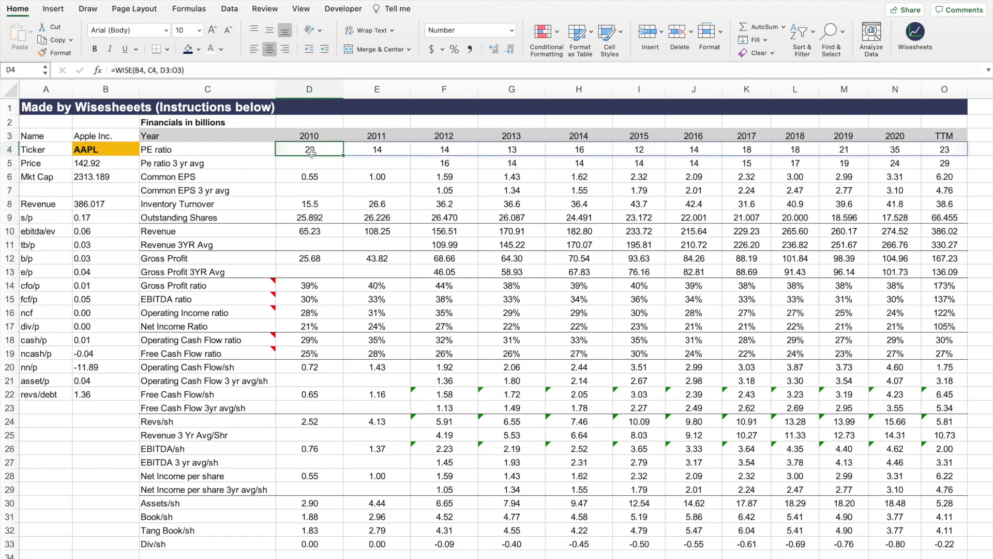
pyautogui.click(176, 69)
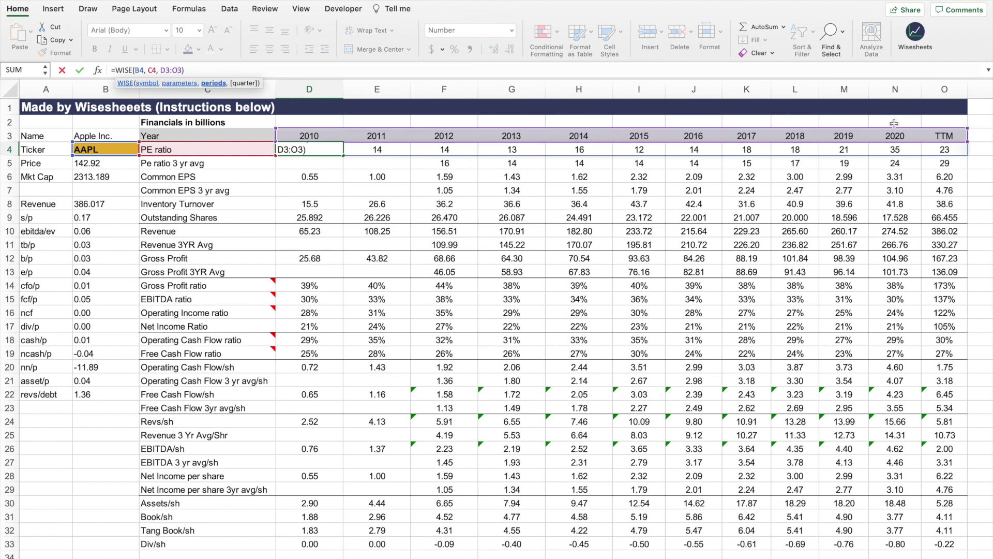
pyautogui.press('Return')
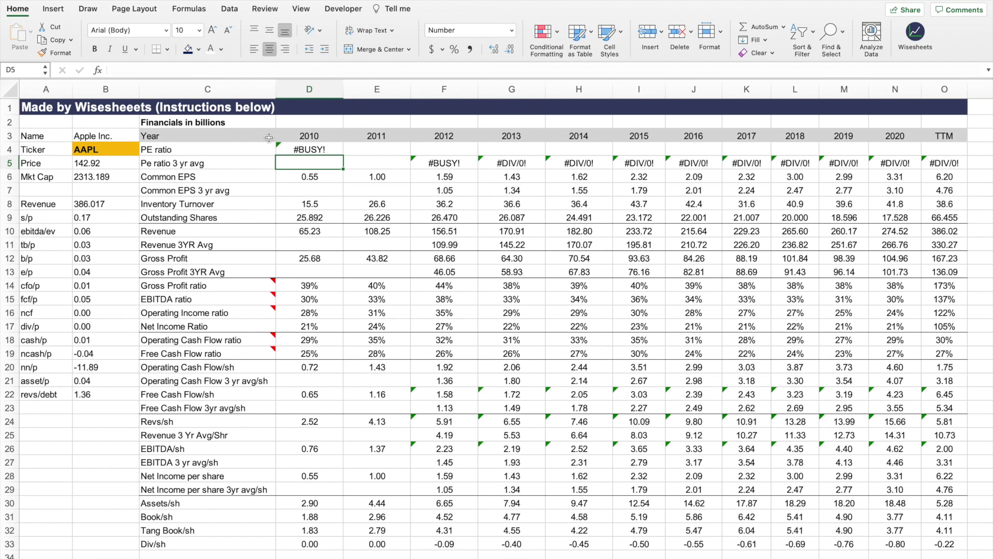
pyautogui.click(127, 150)
# Replace the AAPL ticker in B4 with RELIANCE.NS.
pyautogui.press('BackSpace')
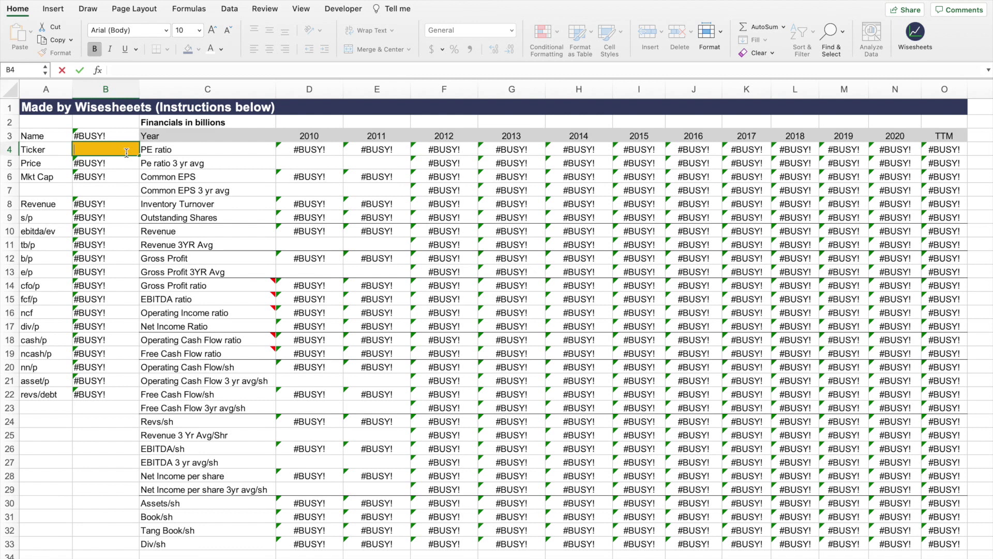
pyautogui.write('RELIANCE.NS')
pyautogui.press('Return')
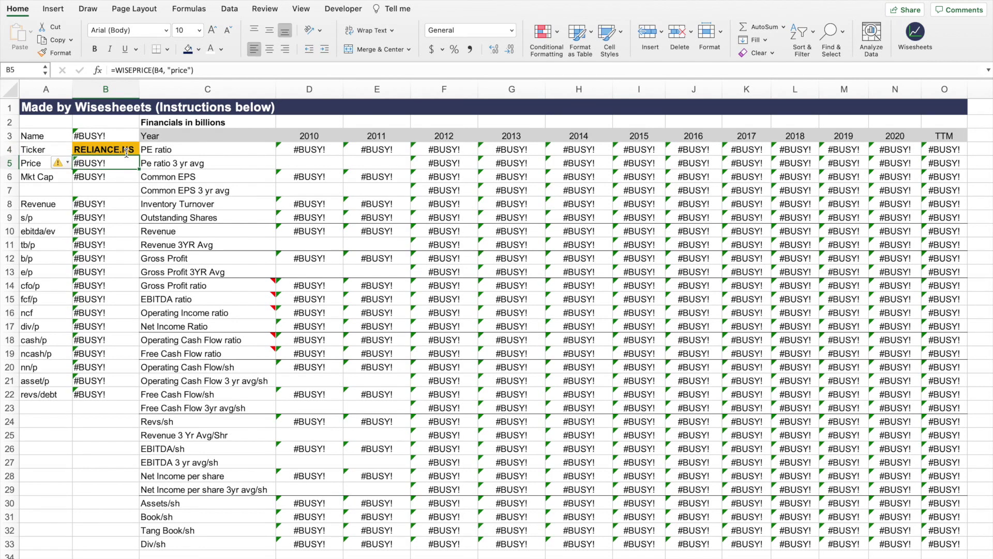
pyautogui.click(118, 147)
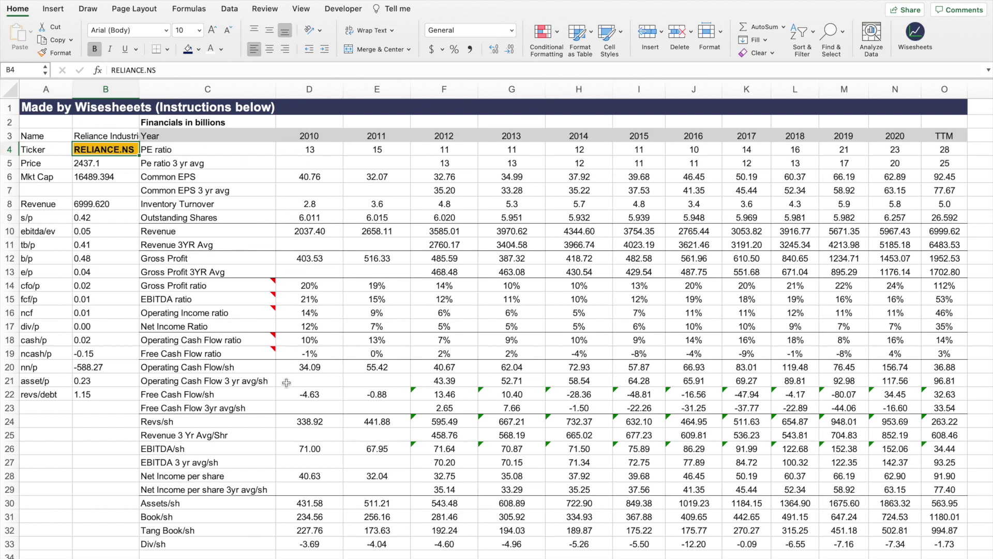
# Check the formulas in D18, D10 and B5.
pyautogui.click(316, 338)
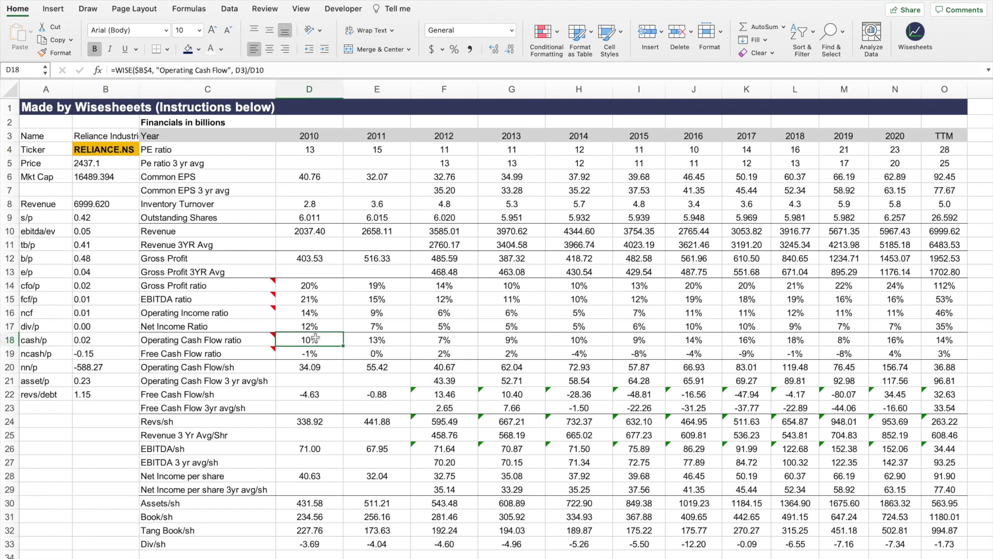
pyautogui.click(324, 230)
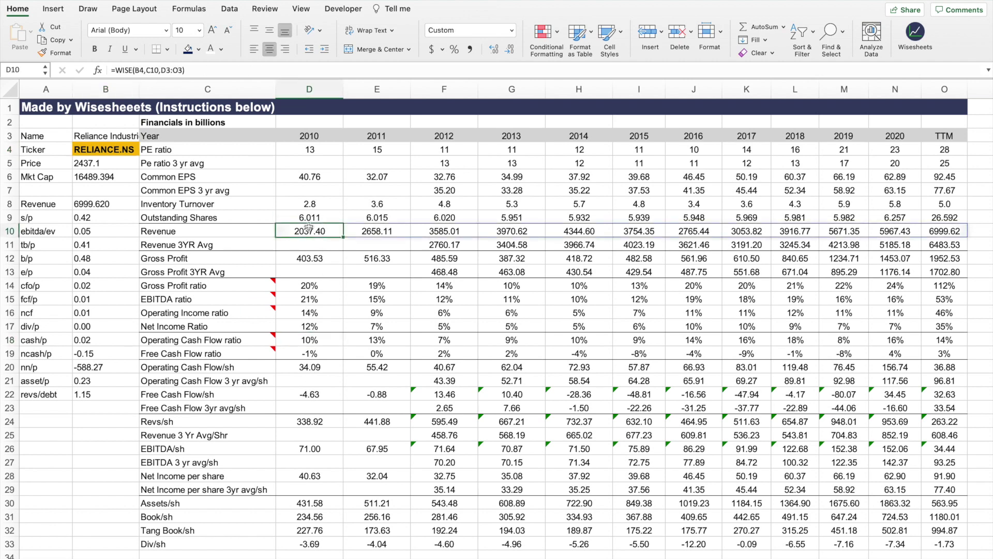
pyautogui.click(109, 164)
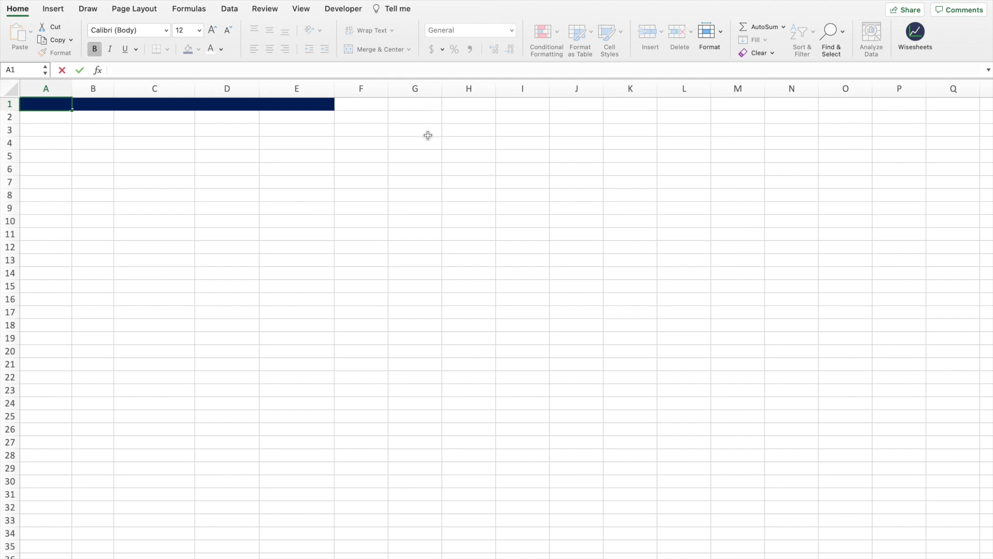
# Enter =WISEPRICE("reliance.ns", "dividend") in A1 to spill Reliance's dividend history.
pyautogui.write('=wise')
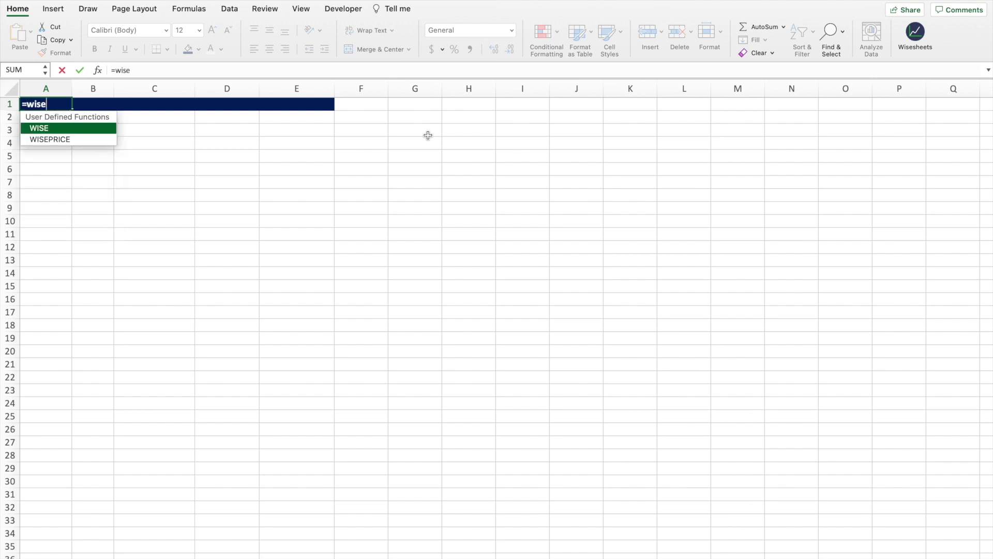
pyautogui.press('Down')
pyautogui.press('Tab')
pyautogui.write('"relianc')
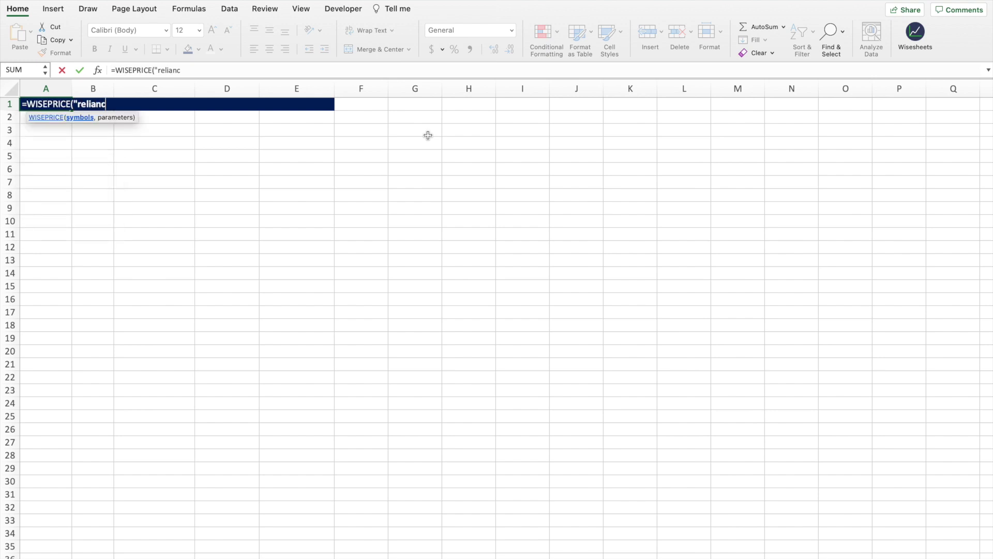
pyautogui.write('e.ns", ')
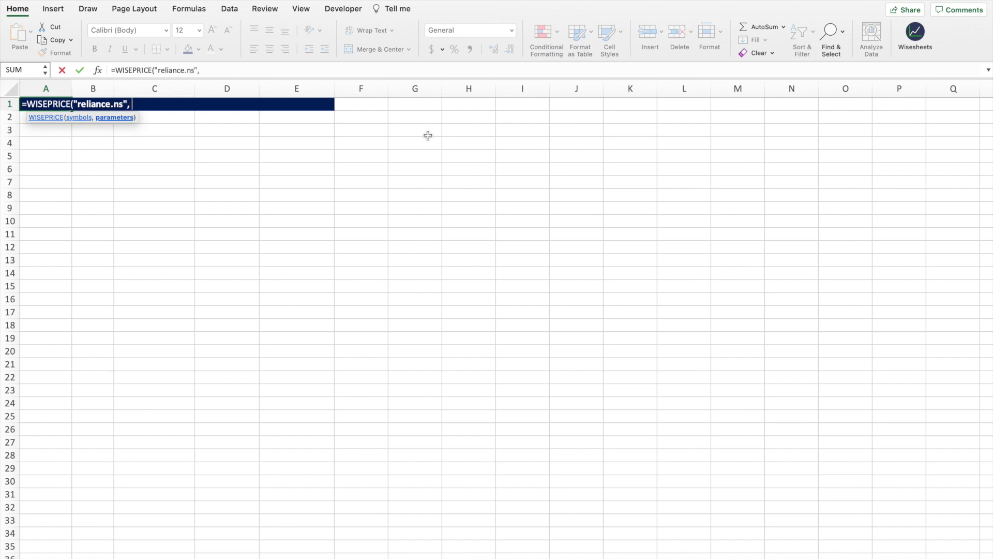
pyautogui.write('"dividend")')
pyautogui.press('Return')
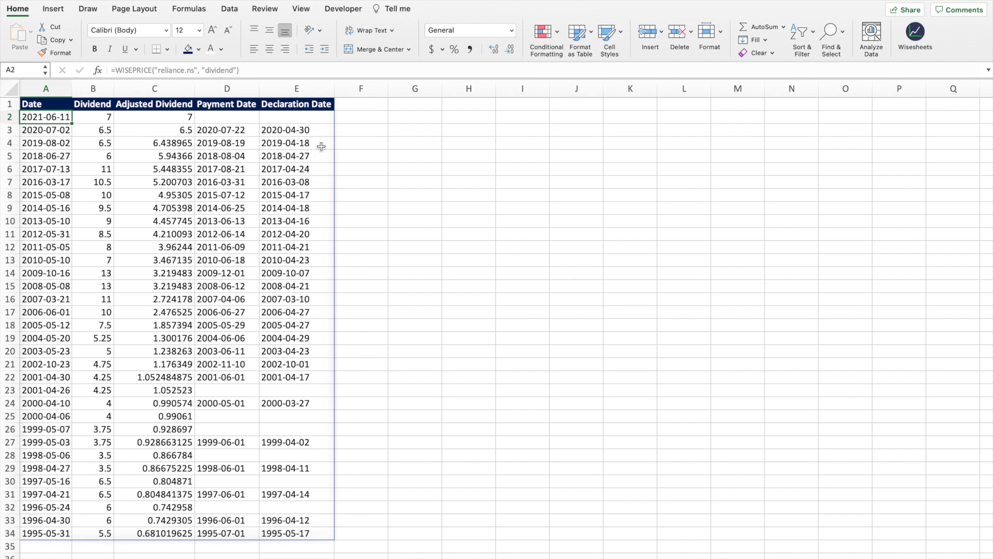
pyautogui.click(62, 105)
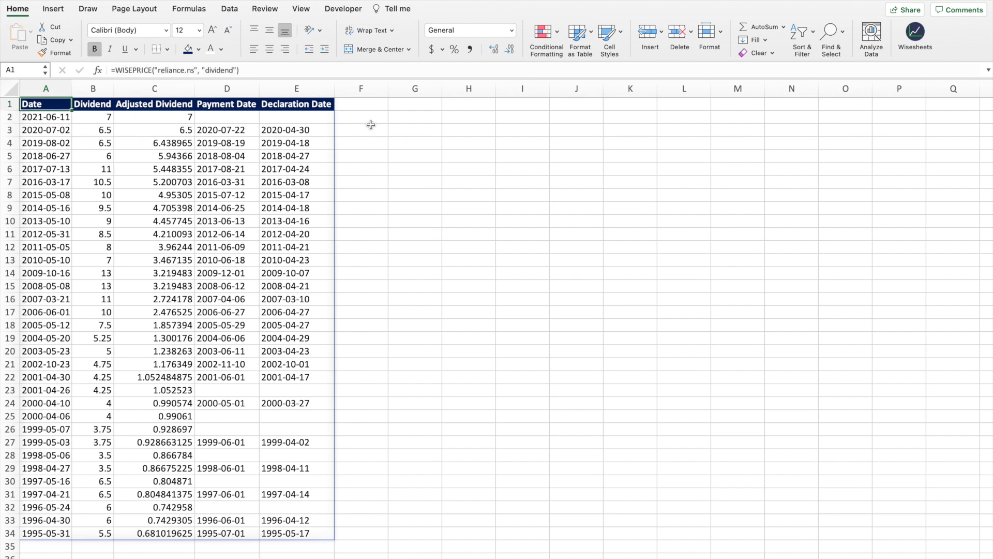